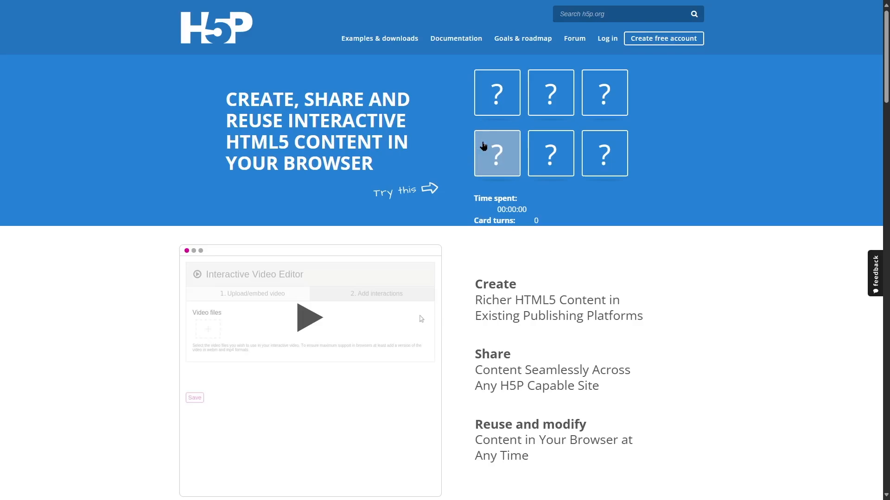
Play the memory game on the H5P home page by matching all three pairs of cards.
{"action": "left_click", "coordinate": [507, 103]}
{"action": "left_click", "coordinate": [549, 152]}
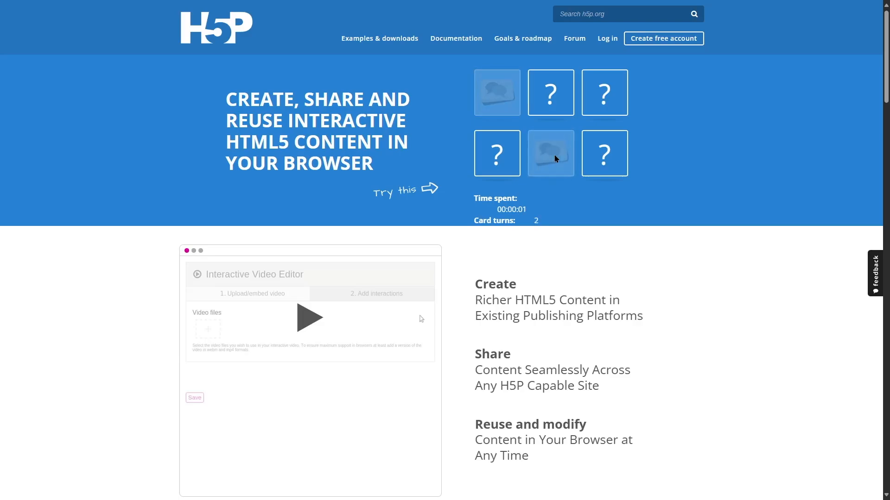
{"action": "left_click", "coordinate": [484, 160]}
{"action": "left_click", "coordinate": [551, 95]}
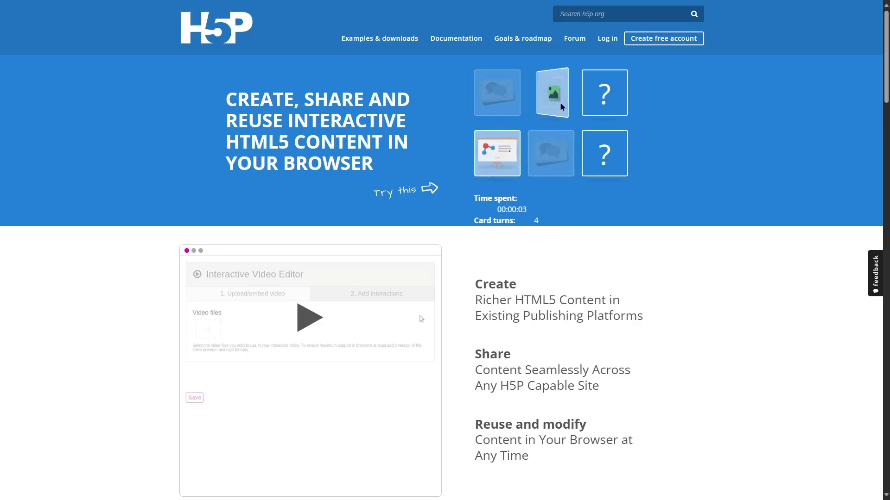
{"action": "left_click", "coordinate": [603, 104]}
{"action": "left_click", "coordinate": [560, 109]}
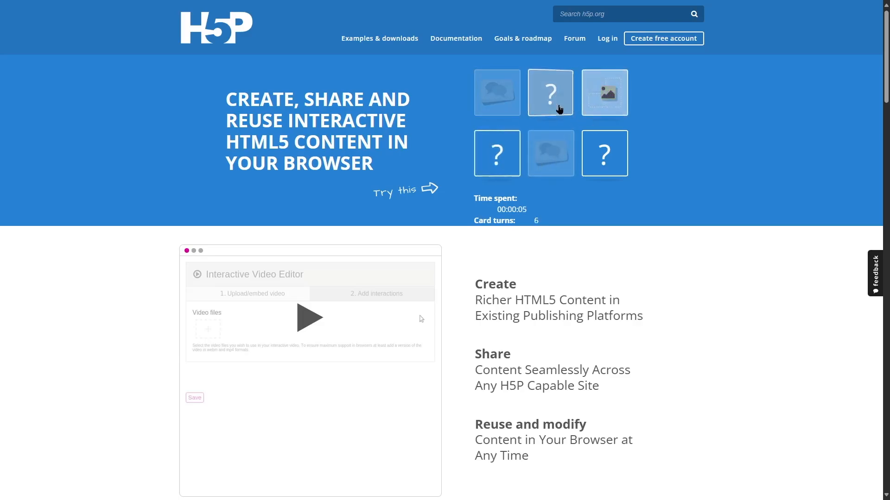
{"action": "left_click", "coordinate": [496, 154]}
{"action": "left_click", "coordinate": [600, 155]}
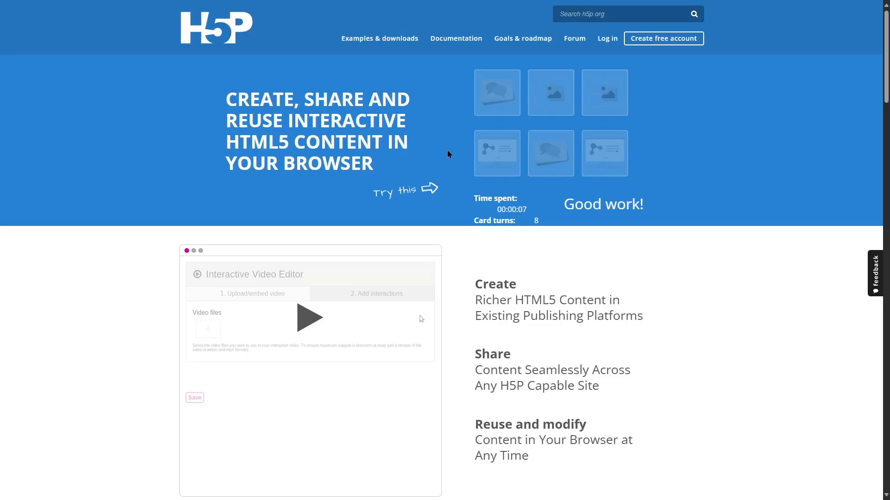
Open the overview of all H5P content types and look through the available types.
{"action": "scroll", "coordinate": [447, 152], "scroll_direction": "down", "scroll_amount": 8}
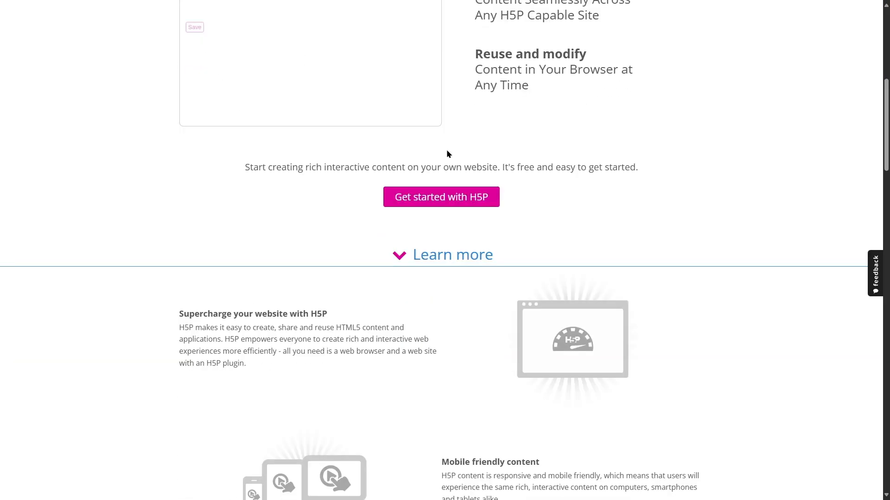
{"action": "scroll", "coordinate": [448, 151], "scroll_direction": "down", "scroll_amount": 12}
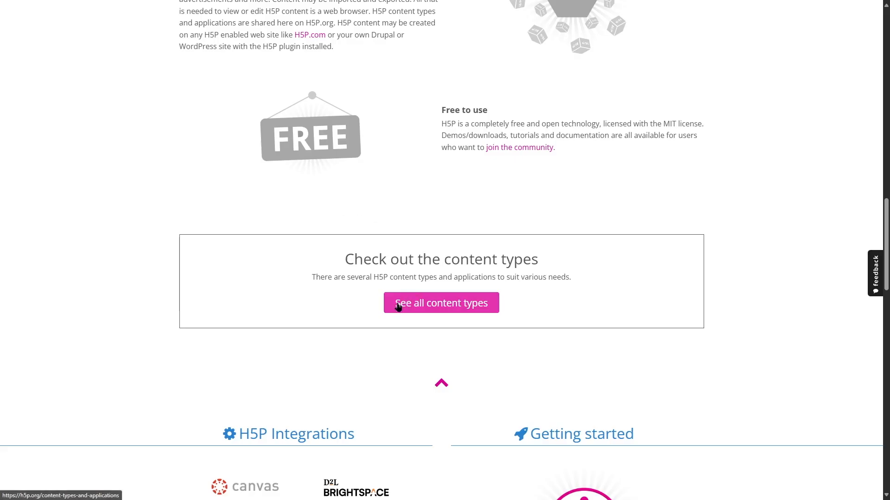
{"action": "left_click", "coordinate": [444, 303]}
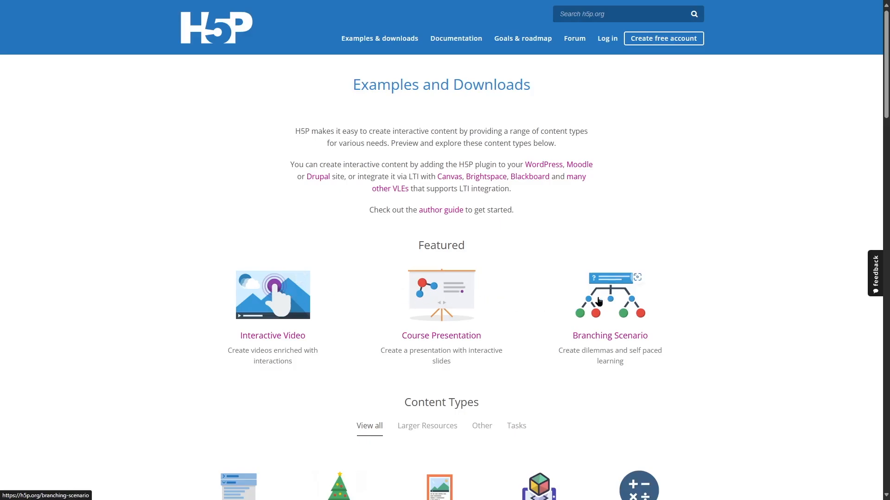
{"action": "scroll", "coordinate": [538, 203], "scroll_direction": "down", "scroll_amount": 6}
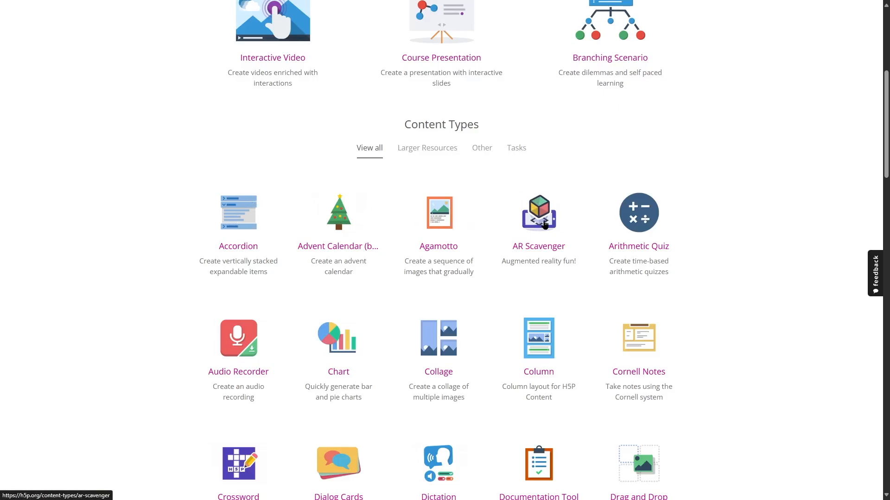
{"action": "scroll", "coordinate": [624, 237], "scroll_direction": "down", "scroll_amount": 8}
{"action": "scroll", "coordinate": [624, 237], "scroll_direction": "down", "scroll_amount": 17}
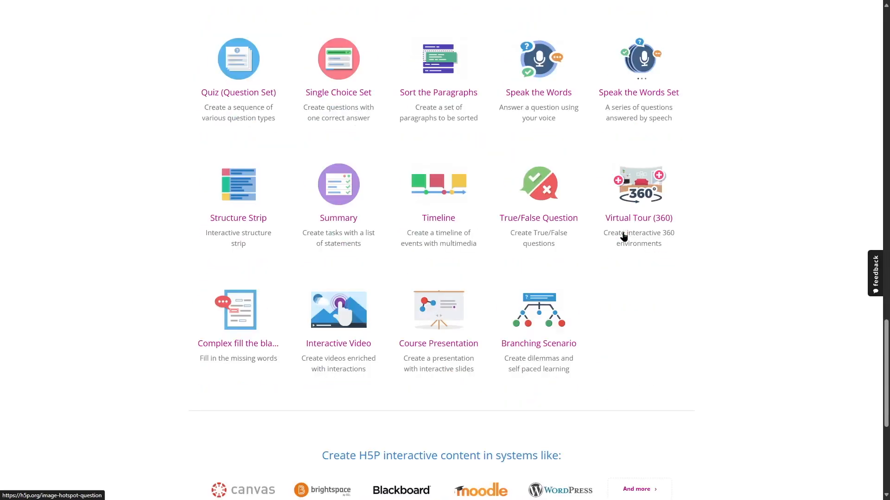
{"action": "scroll", "coordinate": [623, 237], "scroll_direction": "up", "scroll_amount": 12}
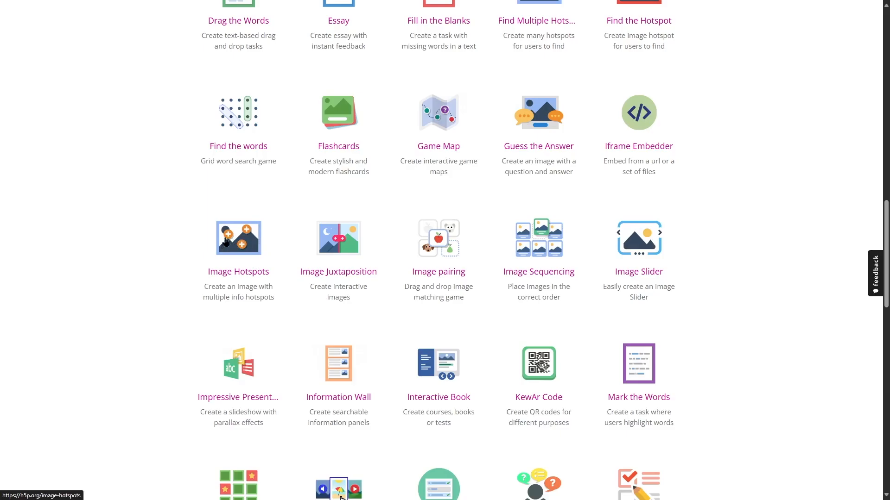
Open the Image Hotspots example and view the content behind the blueberry and strawberry hotspots.
{"action": "left_click", "coordinate": [238, 240]}
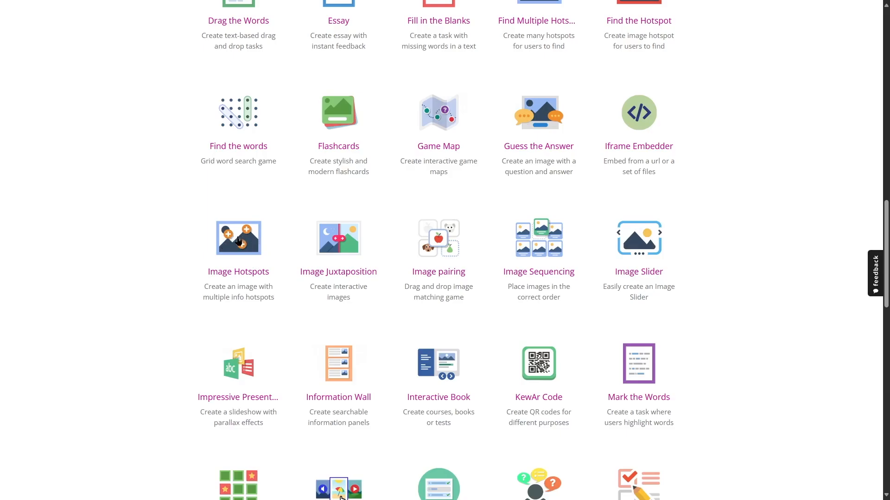
{"action": "scroll", "coordinate": [252, 254], "scroll_direction": "down", "scroll_amount": 3}
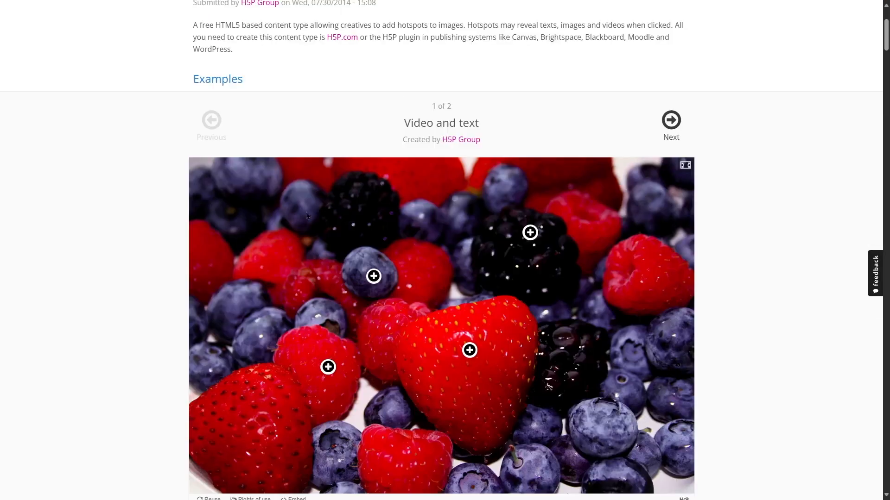
{"action": "scroll", "coordinate": [427, 277], "scroll_direction": "down", "scroll_amount": 1}
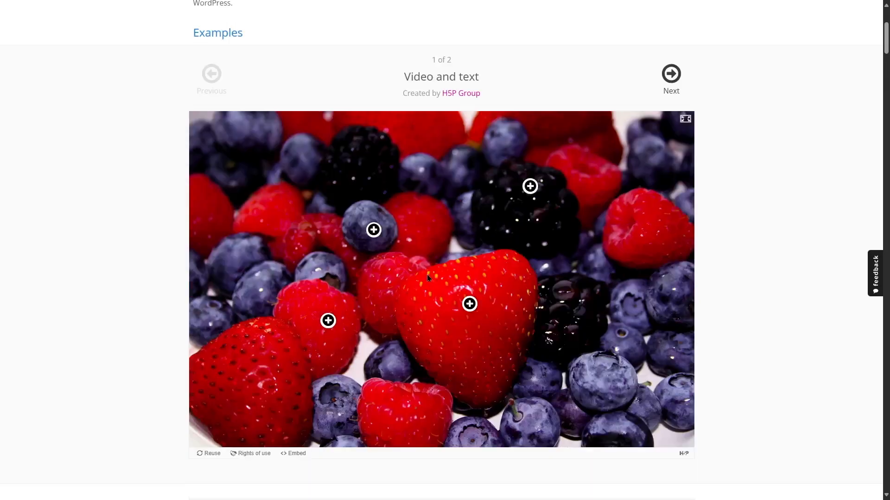
{"action": "left_click", "coordinate": [373, 229]}
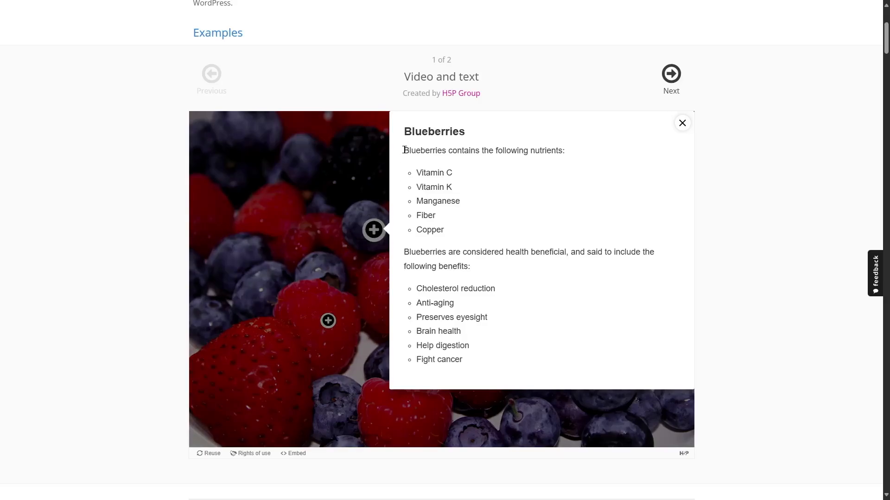
{"action": "left_click", "coordinate": [683, 124]}
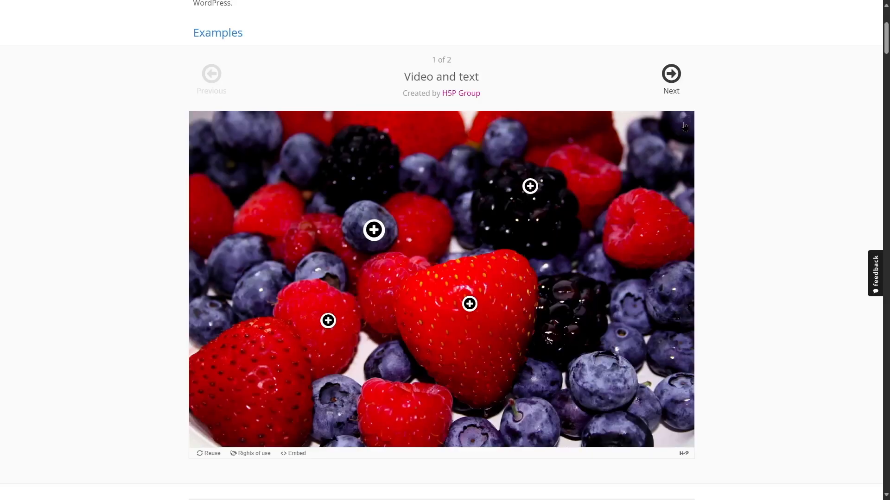
{"action": "left_click", "coordinate": [470, 304]}
{"action": "left_click", "coordinate": [402, 331]}
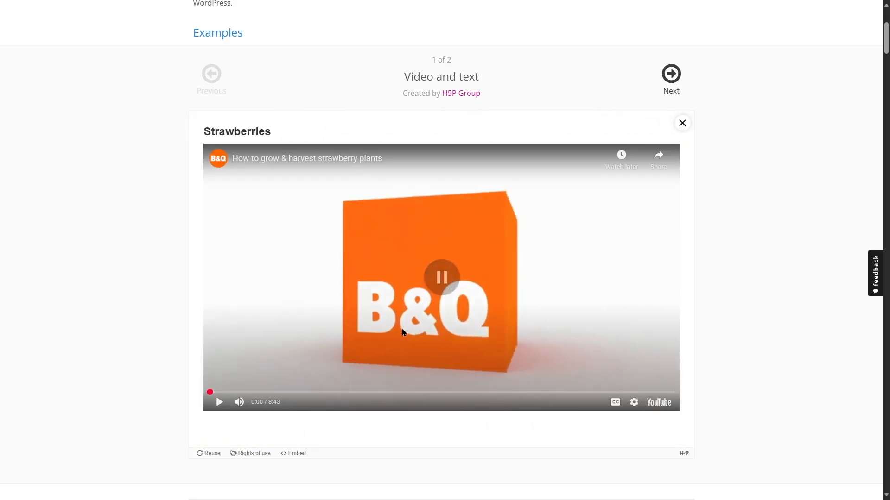
{"action": "left_click", "coordinate": [683, 123]}
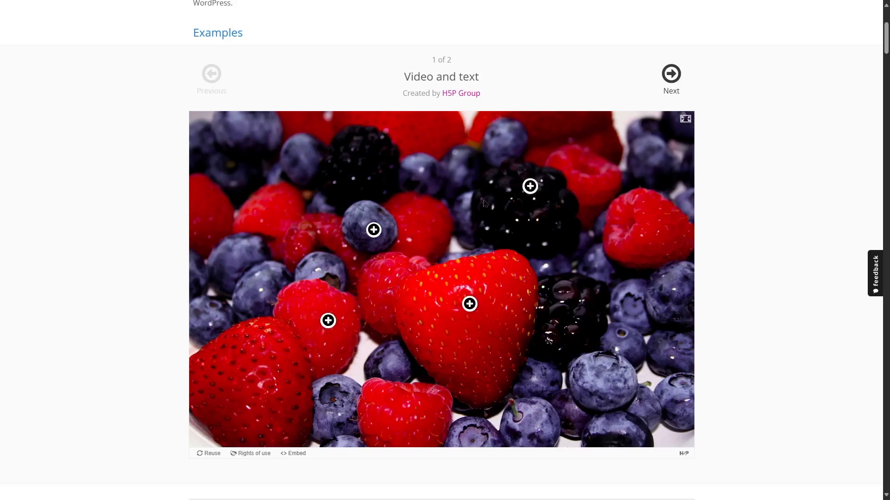
Try the Flashcards quiz example, answering the first card with "lime" and moving between the cards.
{"action": "scroll", "coordinate": [131, 82], "scroll_direction": "up", "scroll_amount": 4}
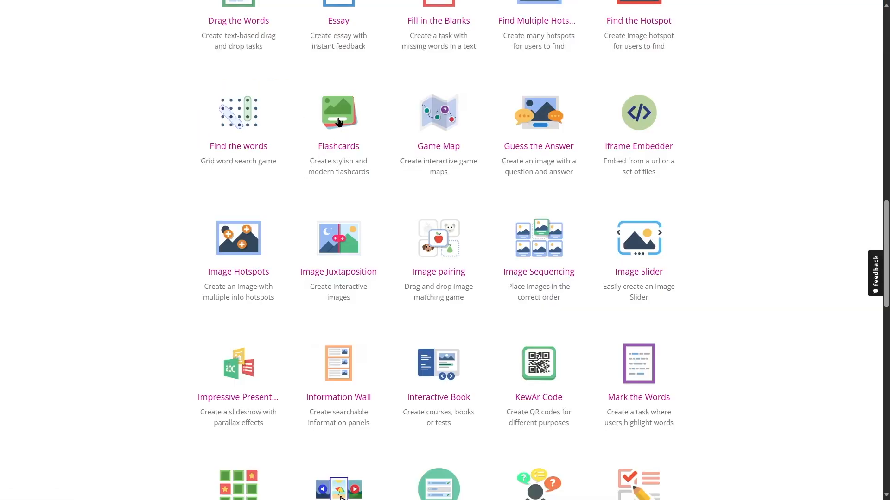
{"action": "left_click", "coordinate": [339, 122]}
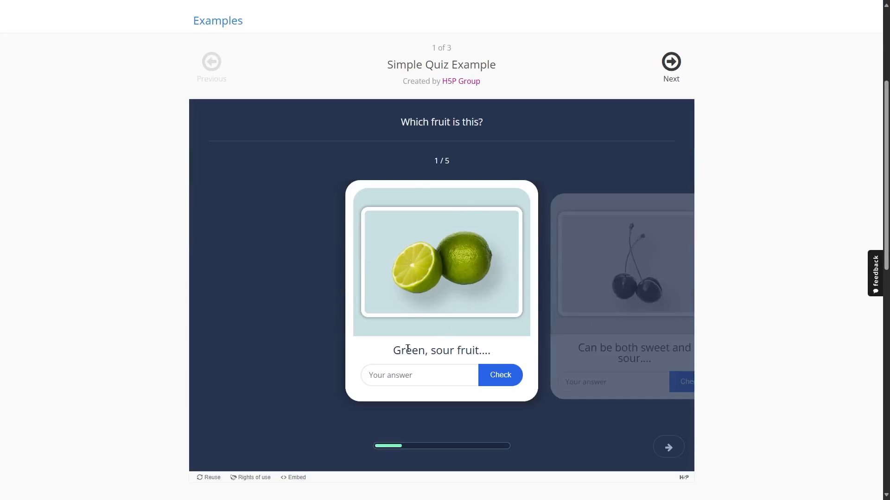
{"action": "left_click", "coordinate": [431, 374]}
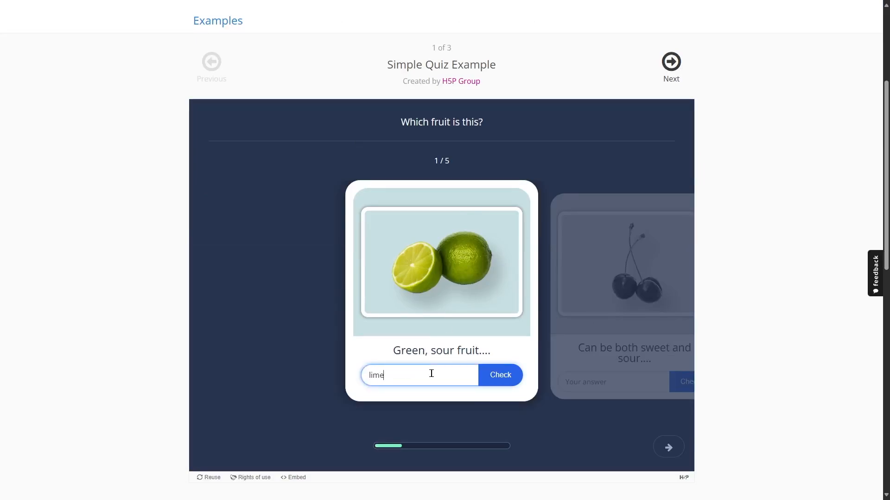
{"action": "left_click", "coordinate": [519, 383]}
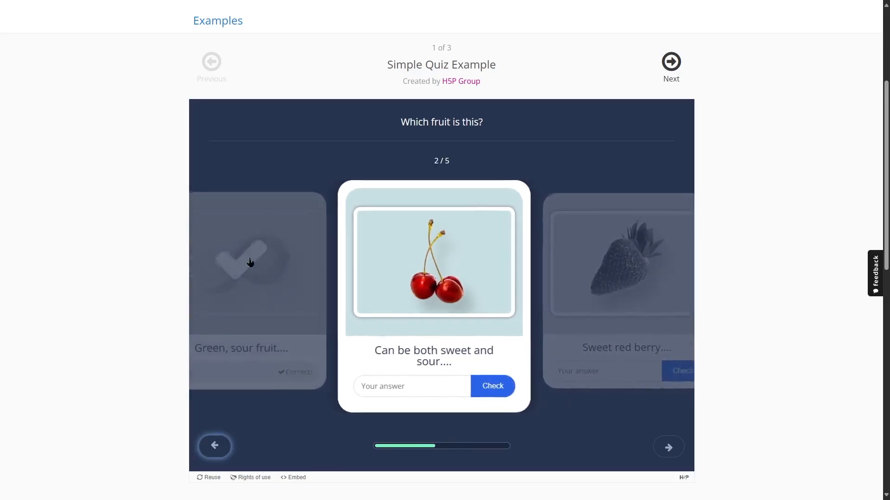
{"action": "left_click", "coordinate": [667, 446]}
{"action": "left_click", "coordinate": [215, 446]}
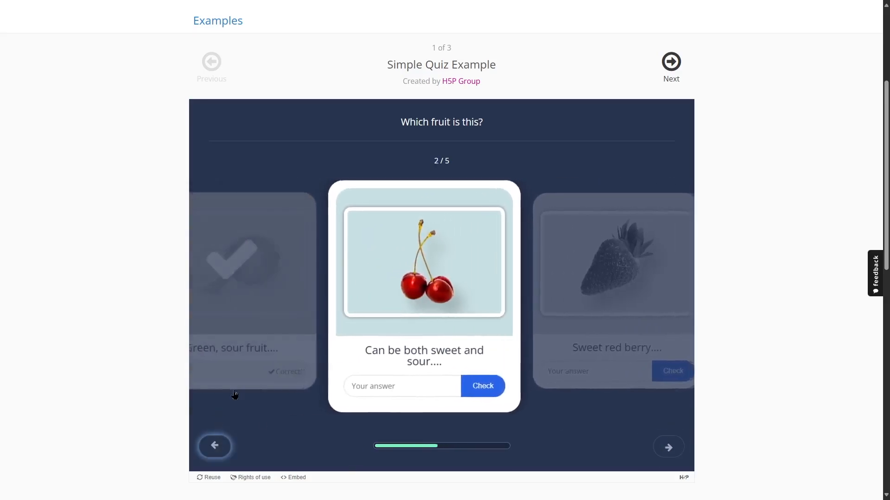
Open the Dialog Cards example and turn the "Arándanos azules" card to see its English translation.
{"action": "scroll", "coordinate": [243, 389], "scroll_direction": "up", "scroll_amount": 4}
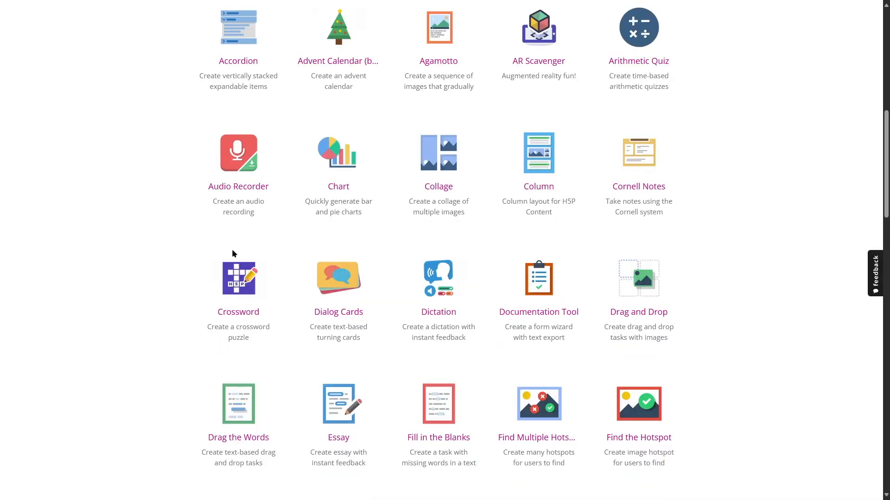
{"action": "left_click", "coordinate": [345, 282]}
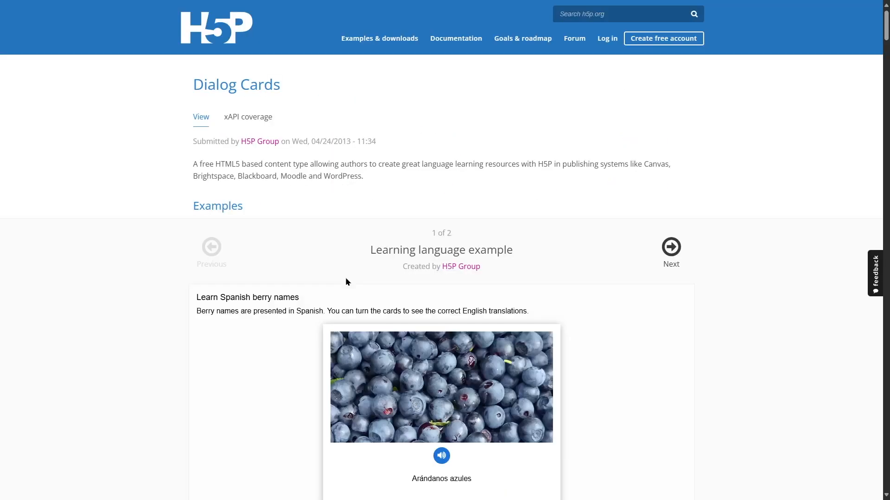
{"action": "scroll", "coordinate": [345, 280], "scroll_direction": "down", "scroll_amount": 3}
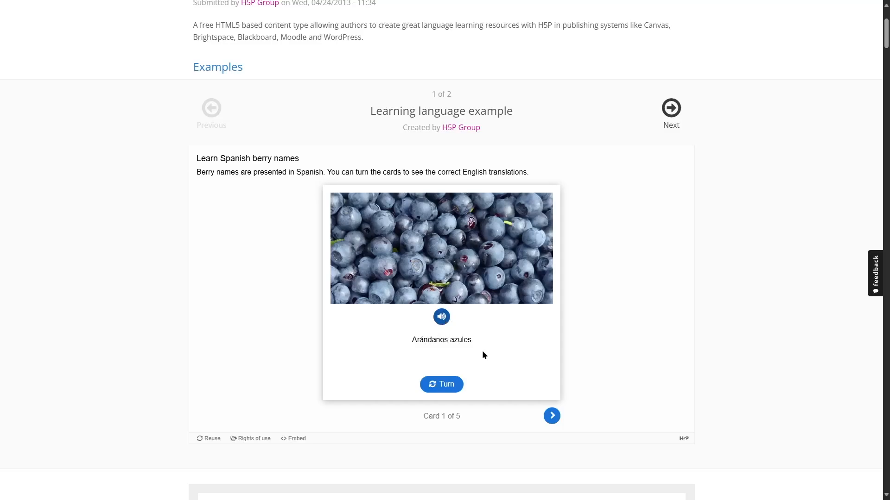
{"action": "left_click", "coordinate": [446, 390]}
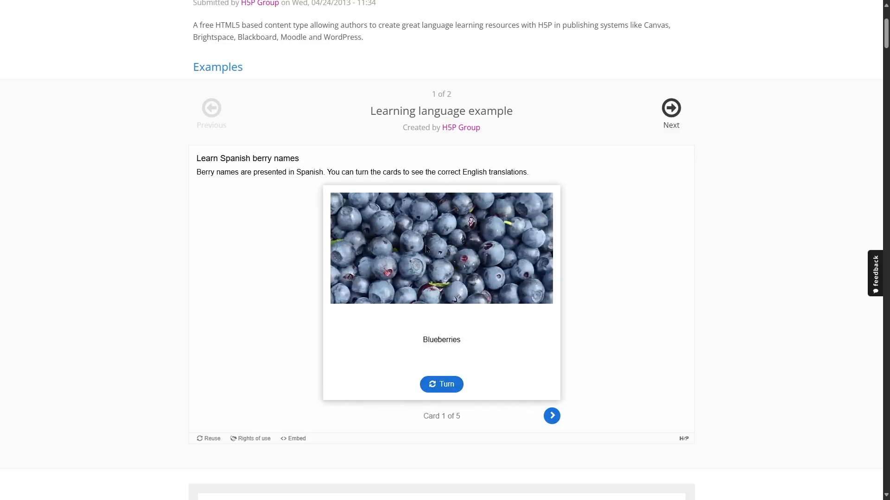
{"action": "scroll", "coordinate": [429, 352], "scroll_direction": "down", "scroll_amount": 6}
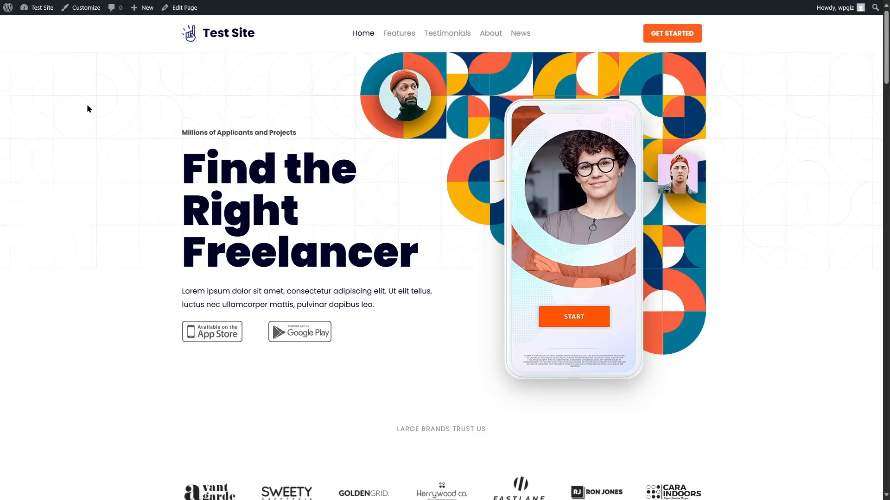
Switch to the Test Site's WordPress dashboard and open the page for adding a new plugin.
{"action": "mouse_move", "coordinate": [44, 8]}
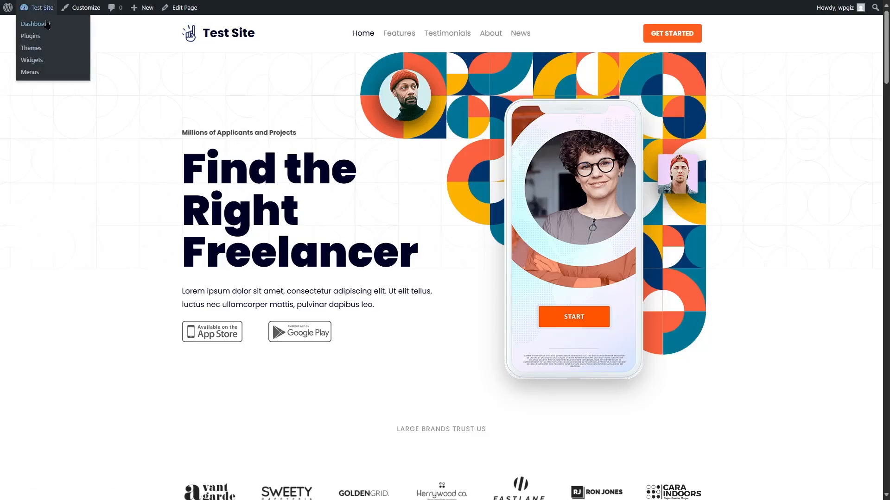
{"action": "left_click", "coordinate": [47, 25]}
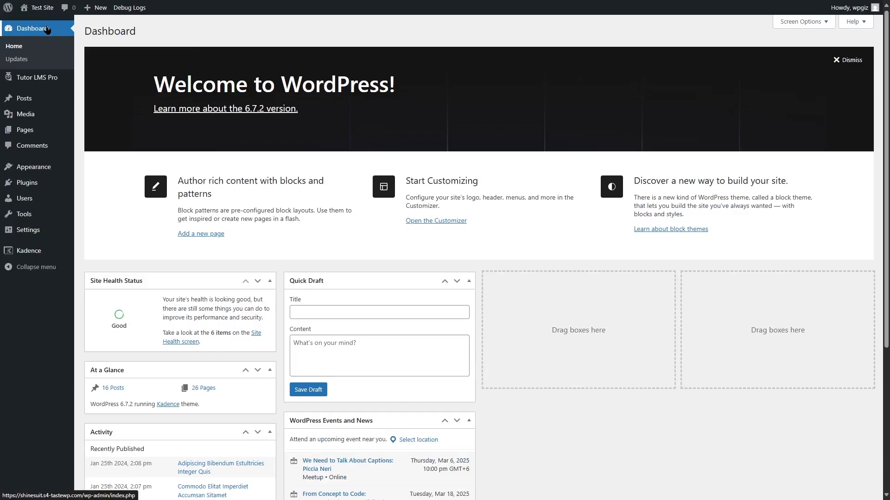
{"action": "mouse_move", "coordinate": [37, 186]}
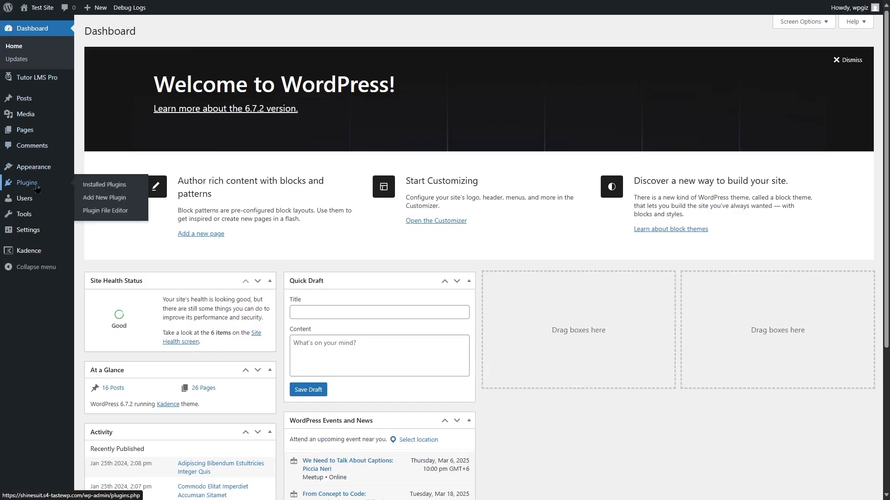
{"action": "left_click", "coordinate": [100, 199]}
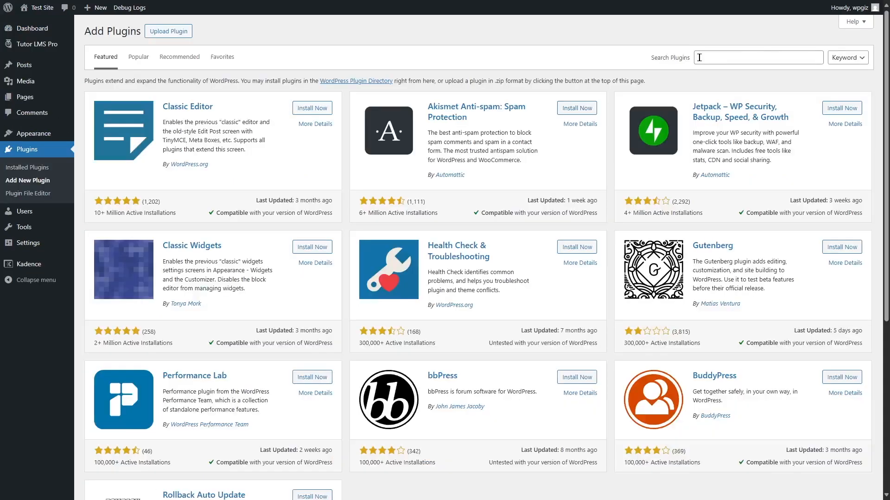
Search the plugin directory for "h5p", then install and activate the Interactive Content – H5P plugin.
{"action": "left_click", "coordinate": [725, 57]}
{"action": "type", "text": "h5p"}
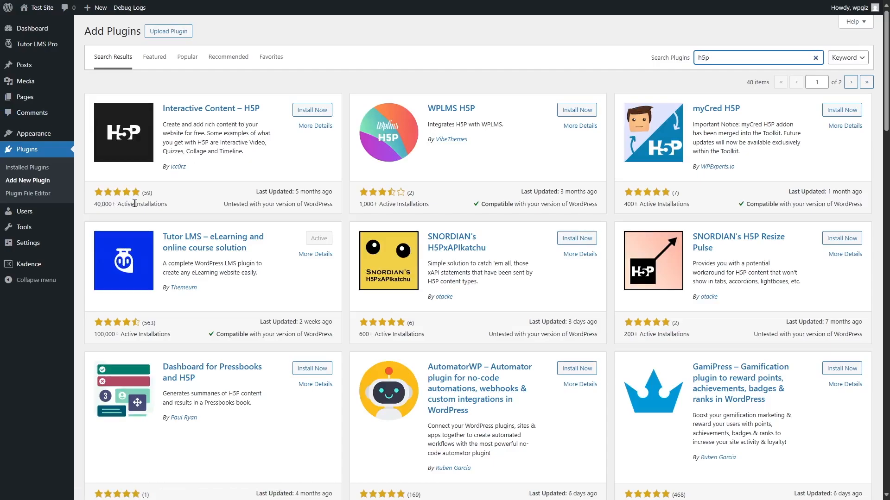
{"action": "left_click", "coordinate": [325, 111]}
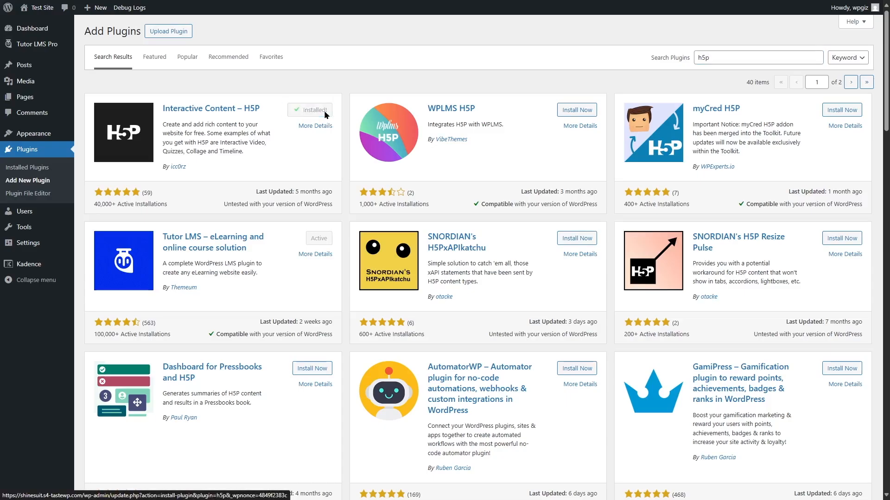
{"action": "left_click", "coordinate": [324, 111]}
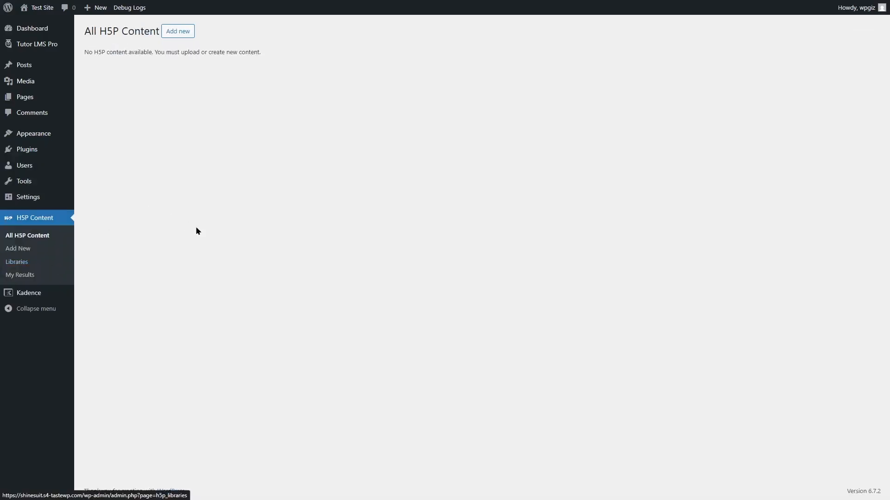
{"action": "mouse_move", "coordinate": [31, 294]}
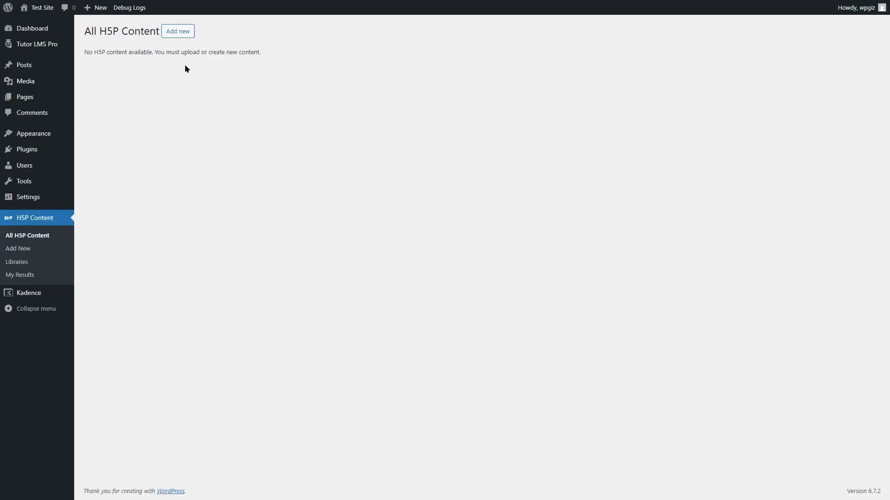
Start adding new H5P content and consent to using the H5P Hub.
{"action": "left_click", "coordinate": [172, 33]}
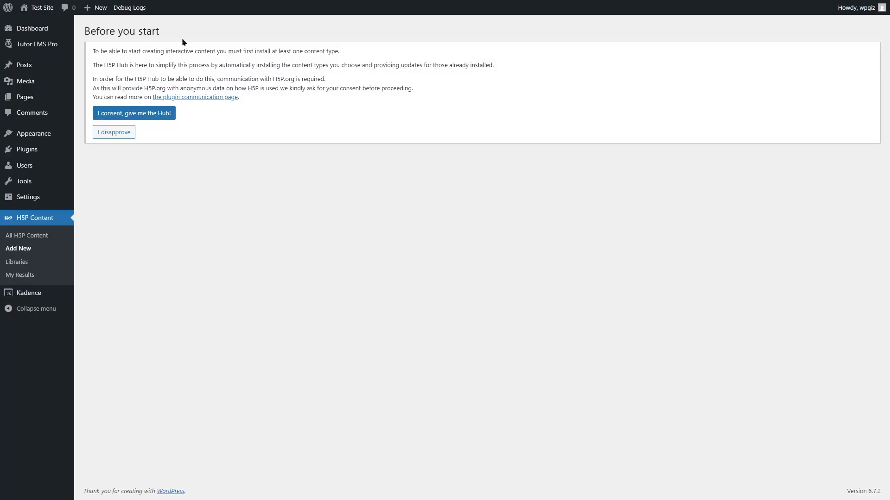
{"action": "left_click", "coordinate": [135, 119]}
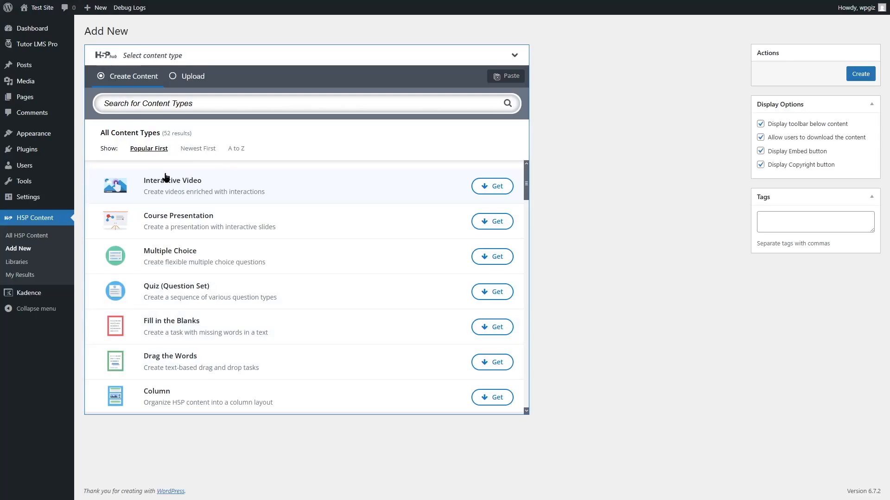
Open the H5P settings page and review its options.
{"action": "mouse_move", "coordinate": [47, 198]}
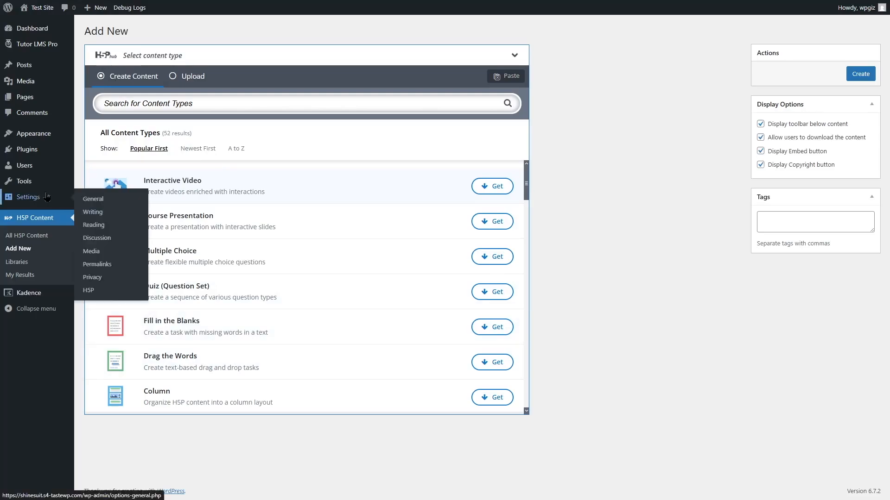
{"action": "left_click", "coordinate": [100, 293]}
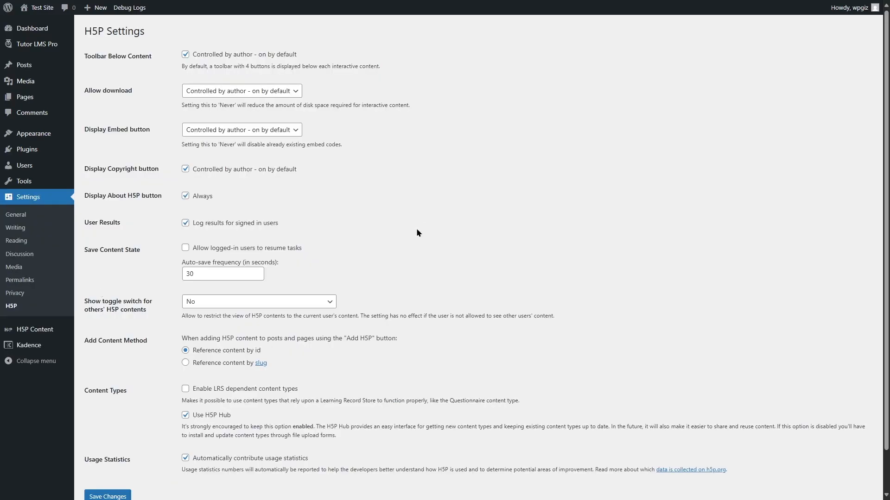
{"action": "scroll", "coordinate": [217, 424], "scroll_direction": "down", "scroll_amount": 2}
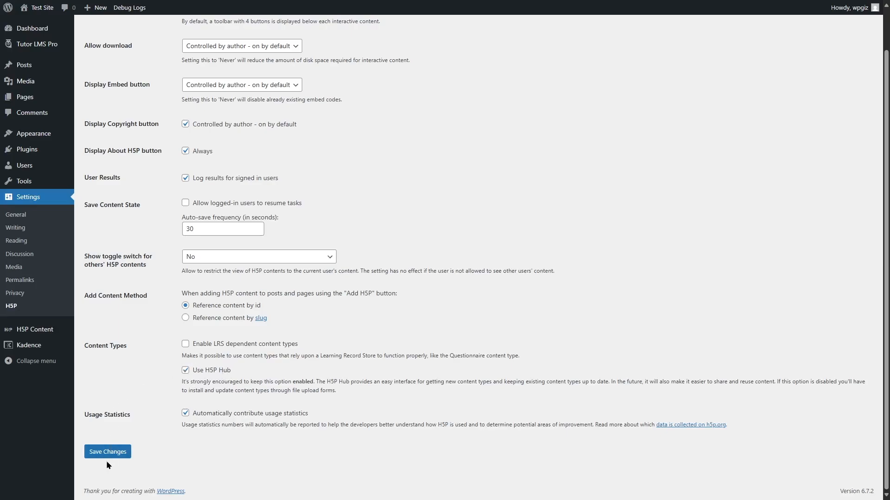
Return to the H5P content list, start a new content item and browse the Hub's content types down to Dialog Cards.
{"action": "mouse_move", "coordinate": [56, 331]}
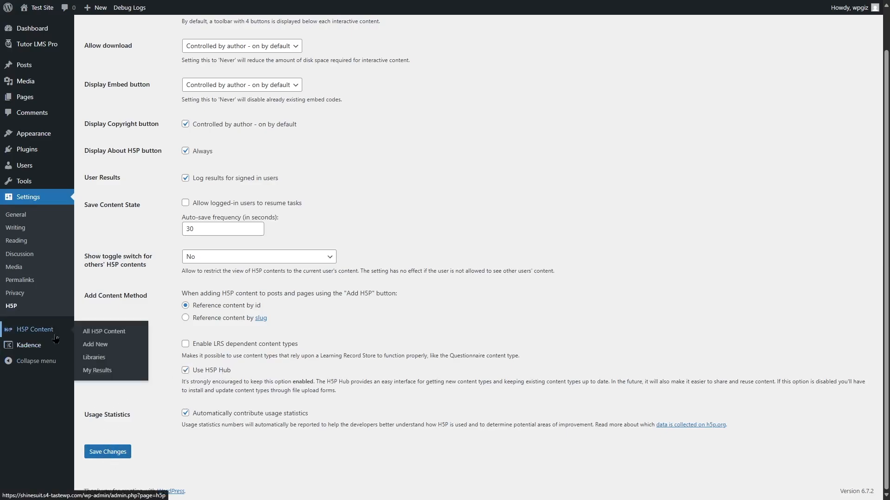
{"action": "left_click", "coordinate": [104, 332]}
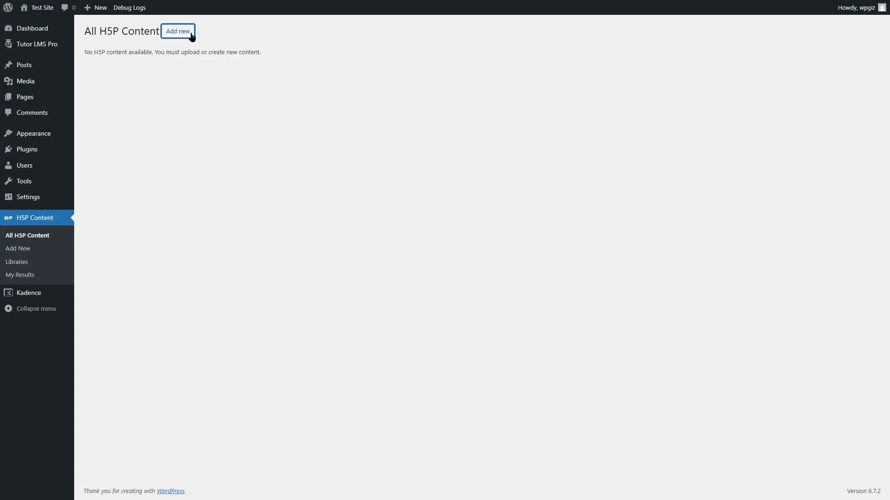
{"action": "left_click", "coordinate": [163, 37]}
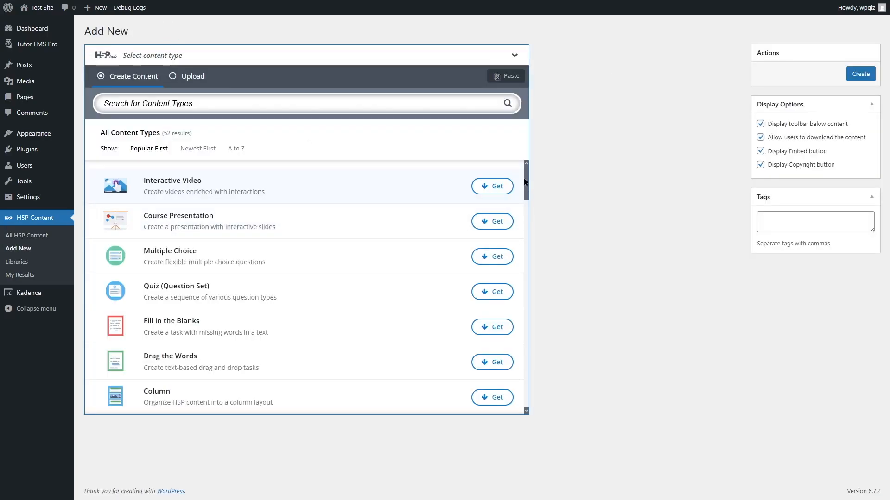
{"action": "mouse_move", "coordinate": [525, 180]}
{"action": "left_mouse_down"}
{"action": "mouse_move", "coordinate": [531, 380]}
{"action": "mouse_move", "coordinate": [527, 177]}
{"action": "left_mouse_up"}
{"action": "scroll", "coordinate": [244, 274], "scroll_direction": "down", "scroll_amount": 3}
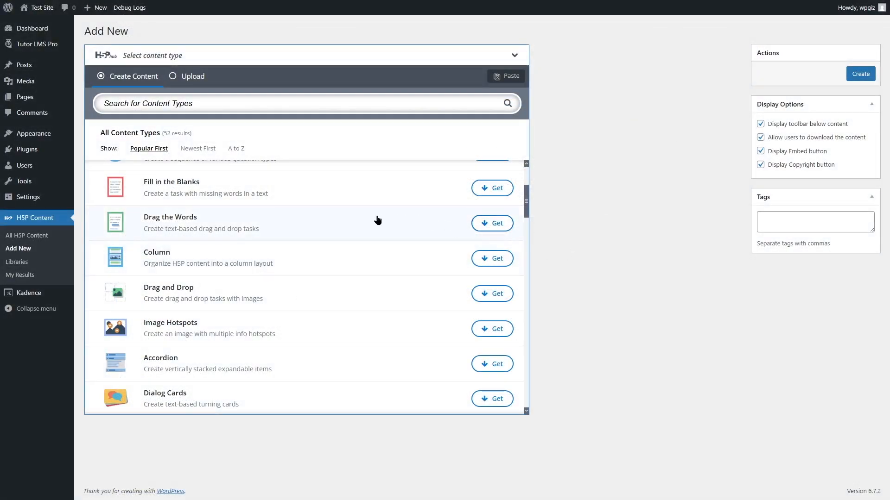
{"action": "scroll", "coordinate": [392, 392], "scroll_direction": "down", "scroll_amount": 2}
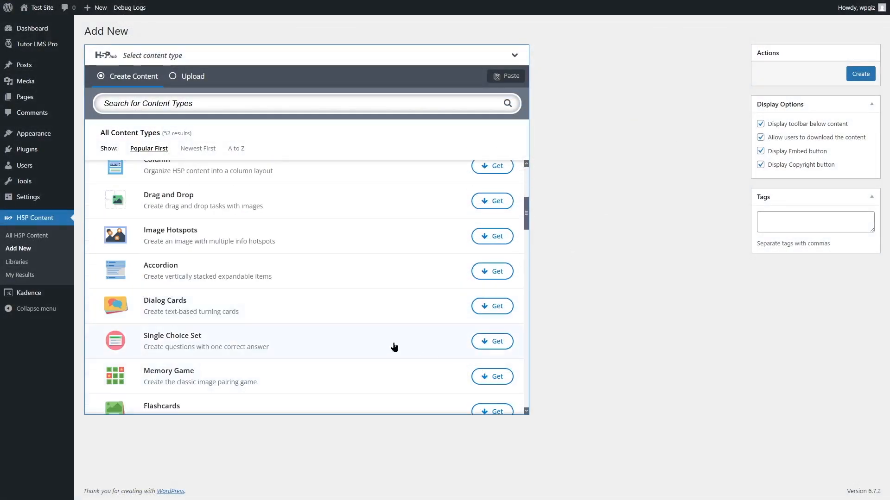
Install the Dialog Cards content type from the Hub and use it for the new content.
{"action": "left_click", "coordinate": [485, 308]}
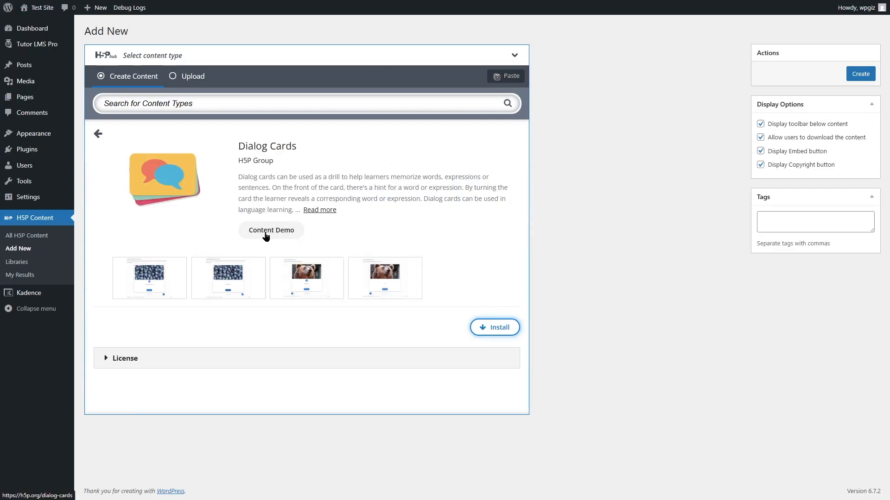
{"action": "left_click", "coordinate": [475, 329]}
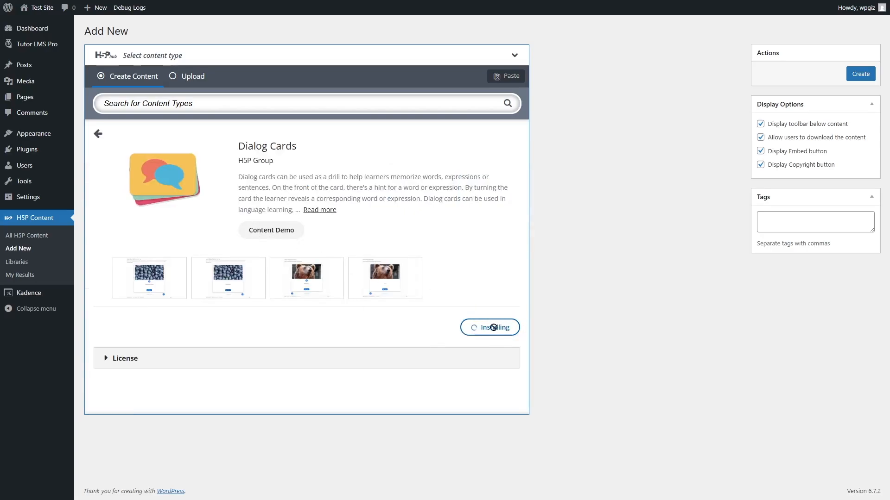
{"action": "left_click", "coordinate": [499, 368]}
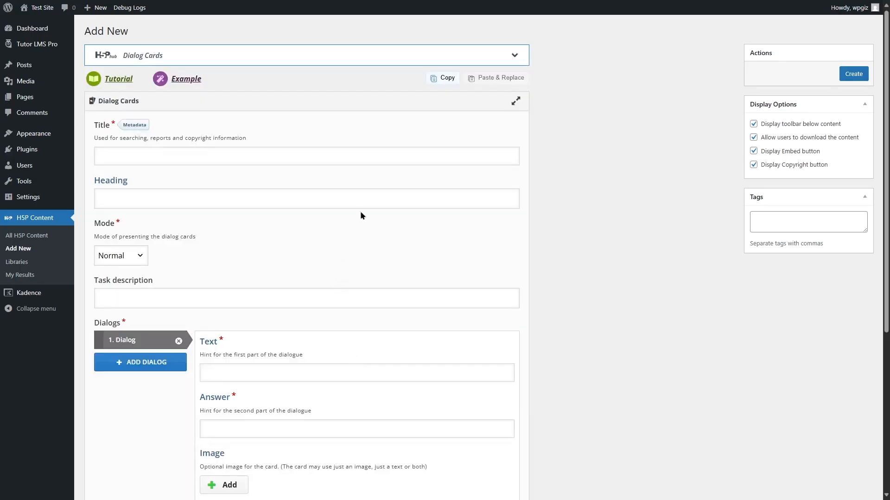
Look over the Dialog Cards form and open its tutorial on the H5P website.
{"action": "scroll", "coordinate": [408, 239], "scroll_direction": "down", "scroll_amount": 5}
{"action": "scroll", "coordinate": [403, 266], "scroll_direction": "up", "scroll_amount": 5}
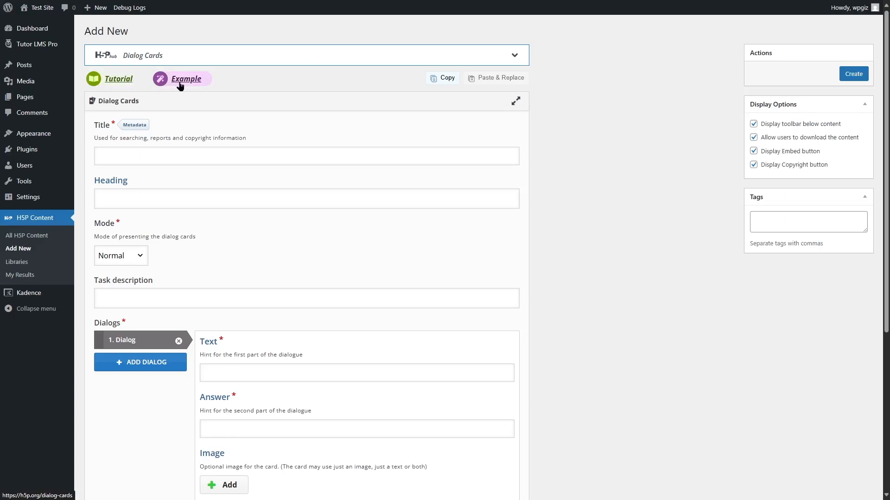
{"action": "left_click", "coordinate": [119, 86]}
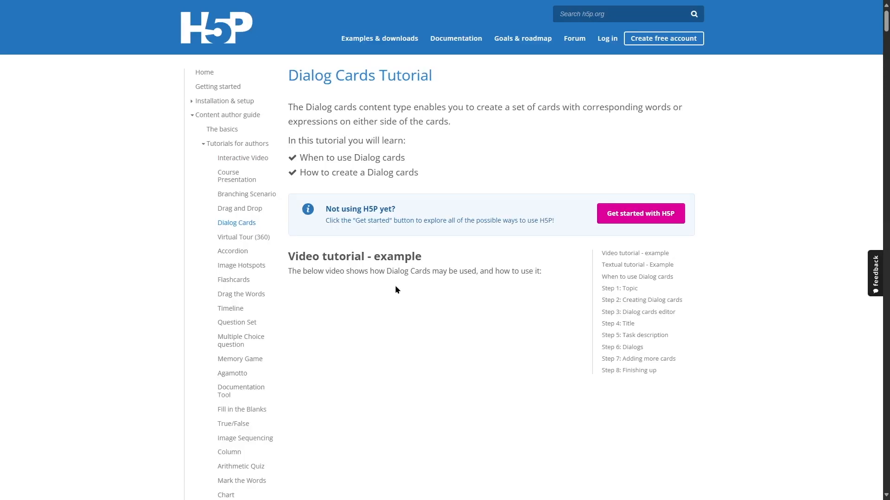
{"action": "scroll", "coordinate": [395, 285], "scroll_direction": "down", "scroll_amount": 2}
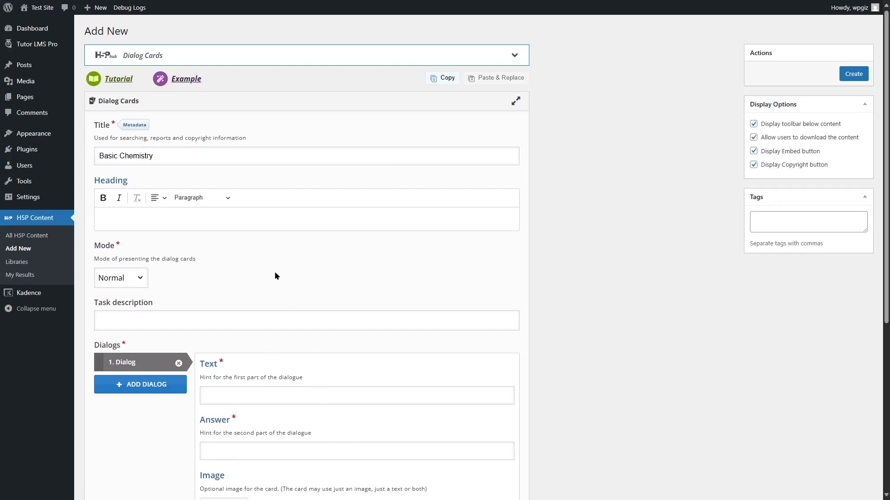
Enter the heading "Let's learn about water!" and set the presentation mode to Normal.
{"action": "left_click", "coordinate": [149, 217]}
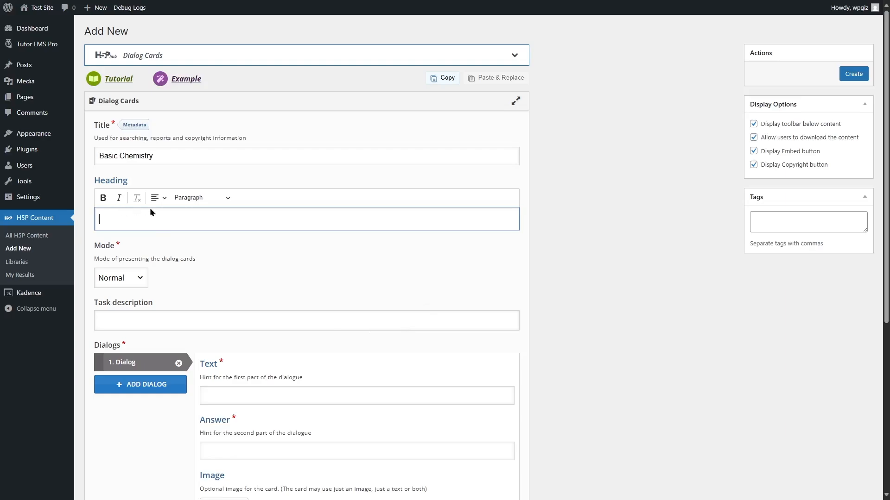
{"action": "type", "text": "Let's learn about water!"}
{"action": "scroll", "coordinate": [189, 230], "scroll_direction": "down", "scroll_amount": 1}
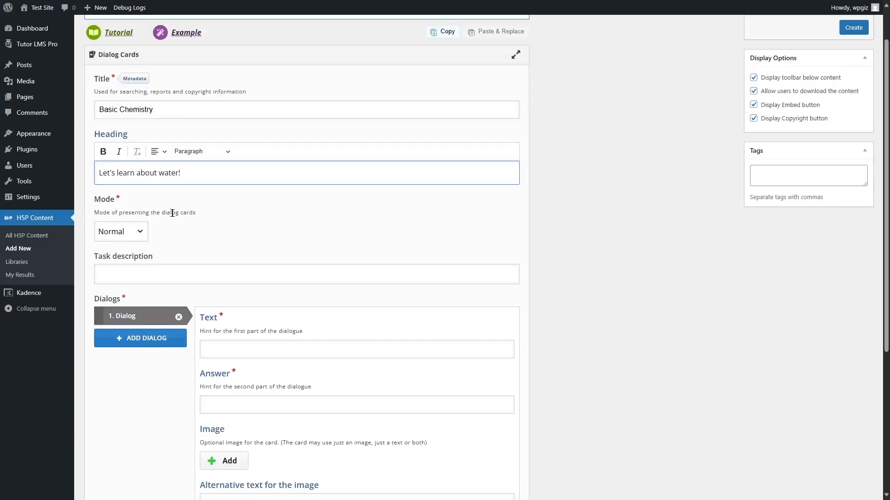
{"action": "left_click", "coordinate": [148, 232]}
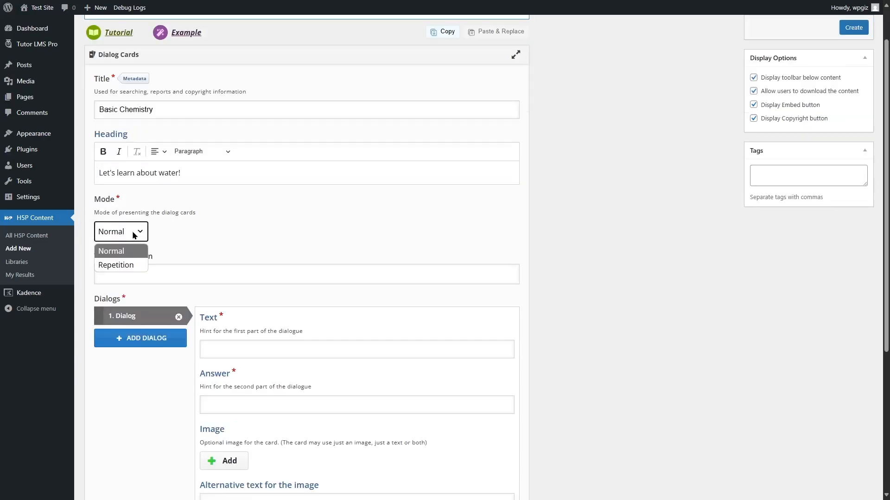
{"action": "left_click", "coordinate": [116, 252]}
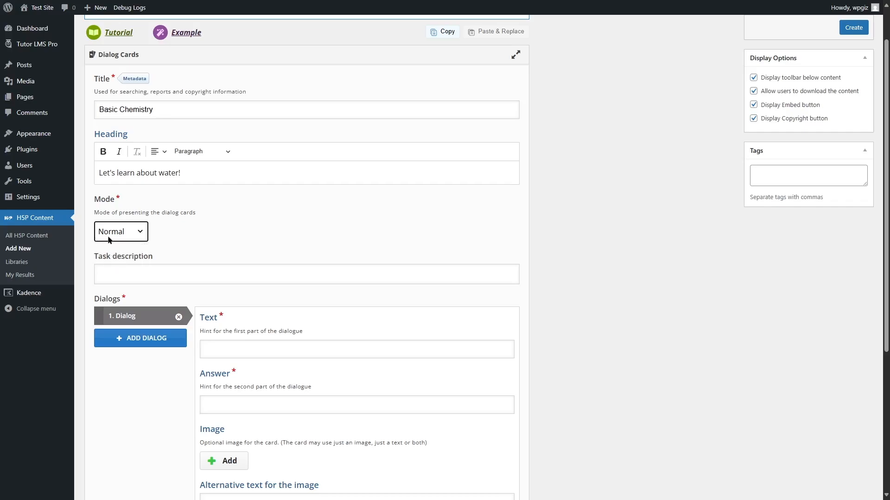
Enter the task description "Following is the chemical formula of water. You can turn the card to learn another name of this compound.".
{"action": "left_click", "coordinate": [164, 272]}
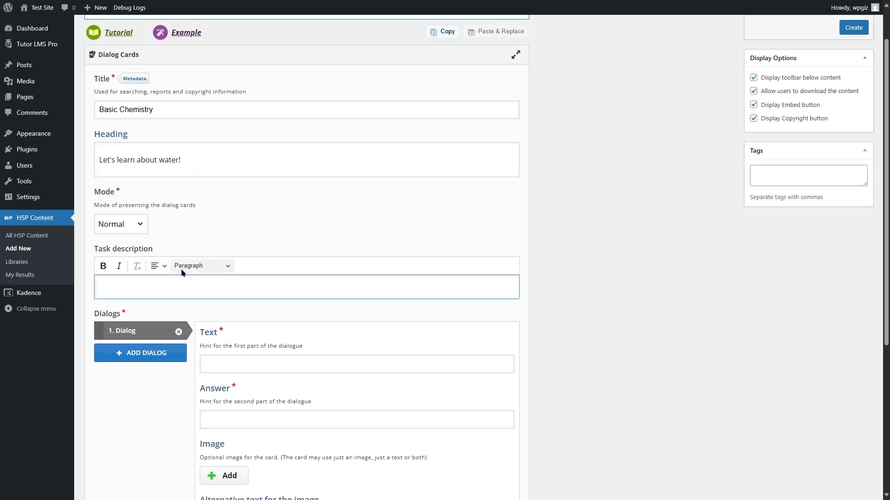
{"action": "type", "text": "Following is the chemical formula of water. You can turn the card to learn another name of this compound."}
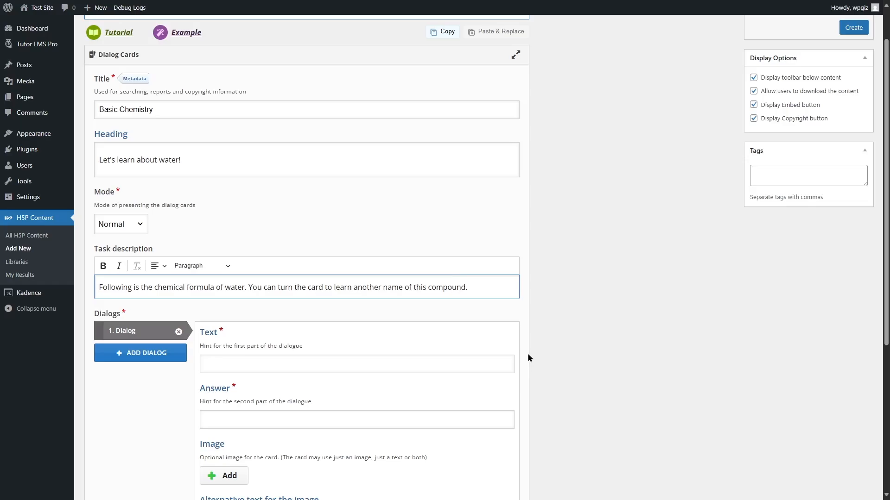
Fill in the first dialog with the text "Water" and the answer "Hydrogen Oxide".
{"action": "scroll", "coordinate": [529, 357], "scroll_direction": "down", "scroll_amount": 2}
{"action": "left_click", "coordinate": [247, 273]}
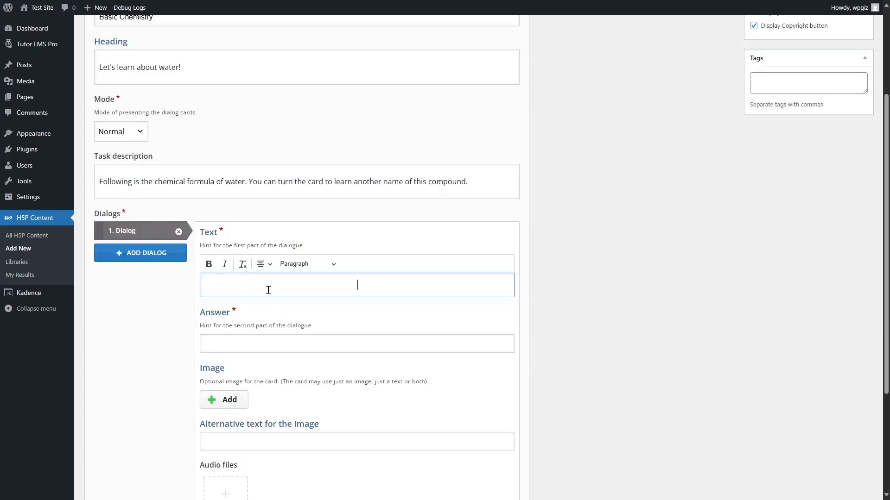
{"action": "type", "text": "Water"}
{"action": "left_click", "coordinate": [372, 350]}
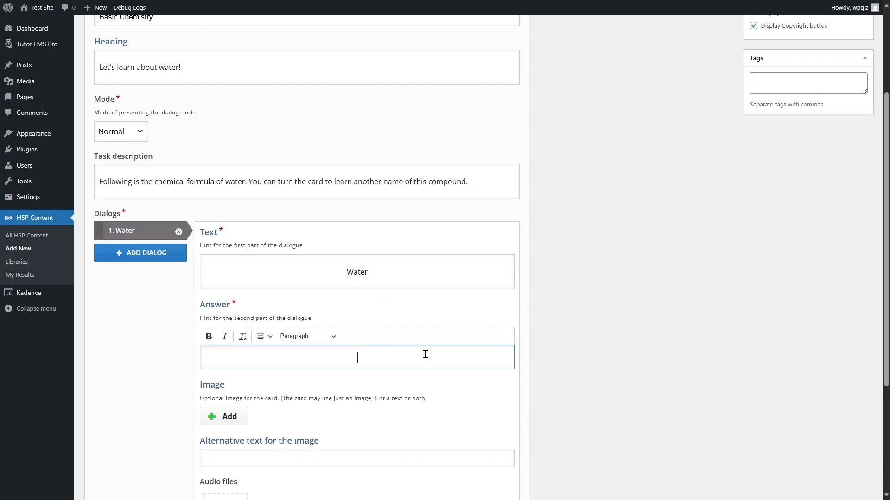
{"action": "type", "text": "Hydrogen Oxide"}
Add the H₂O image to the Water card and set its alternative text to "h2o".
{"action": "scroll", "coordinate": [507, 305], "scroll_direction": "down", "scroll_amount": 2}
{"action": "left_click", "coordinate": [223, 324]}
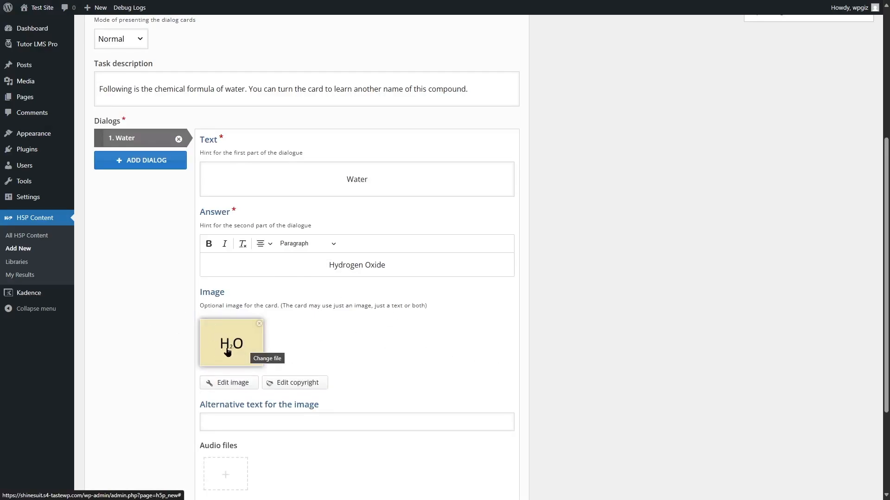
{"action": "scroll", "coordinate": [437, 337], "scroll_direction": "down", "scroll_amount": 2}
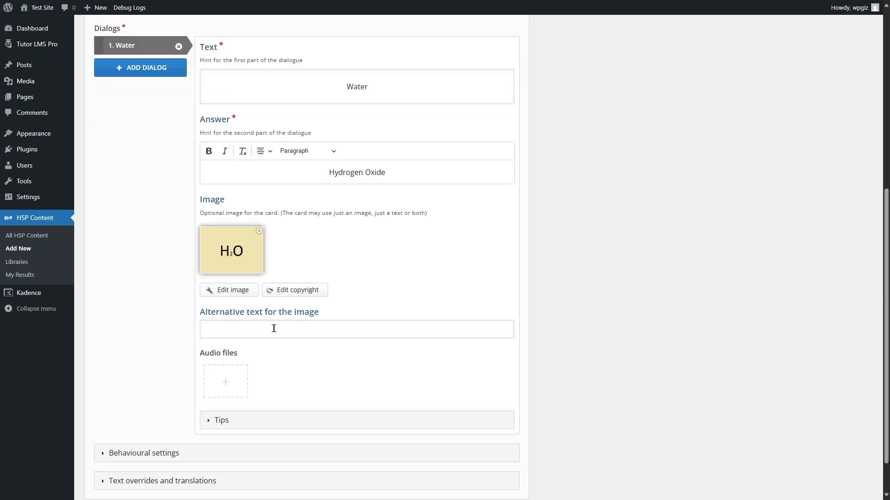
{"action": "left_click", "coordinate": [325, 330]}
{"action": "type", "text": "h2o"}
{"action": "left_click", "coordinate": [564, 311]}
Examine the Water card's tip fields and the Dialog Cards behavioural settings.
{"action": "scroll", "coordinate": [533, 297], "scroll_direction": "down", "scroll_amount": 1}
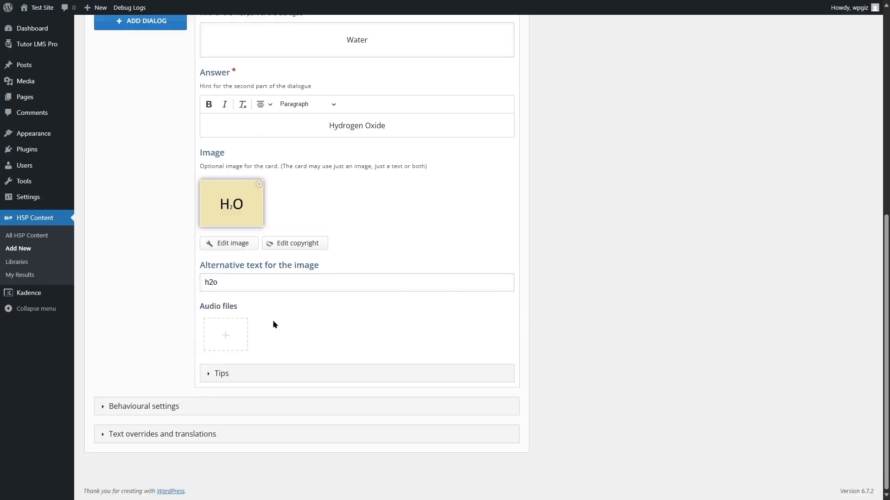
{"action": "left_click", "coordinate": [227, 378]}
{"action": "scroll", "coordinate": [255, 373], "scroll_direction": "down", "scroll_amount": 2}
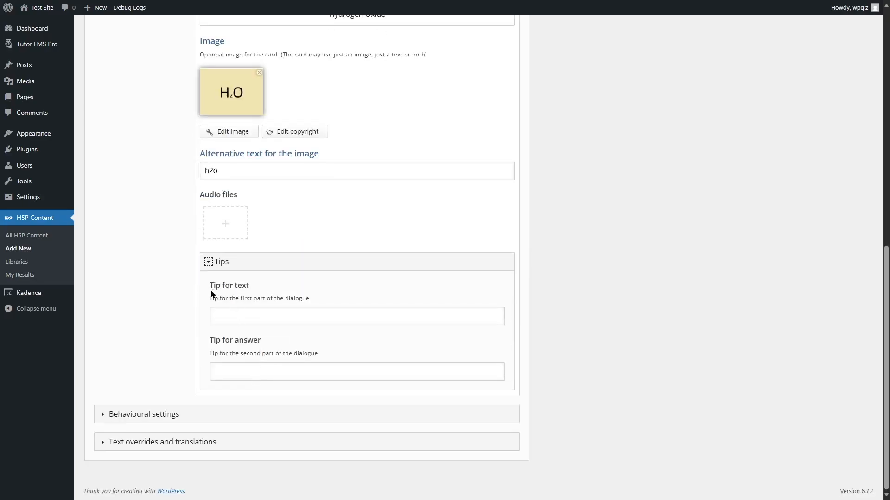
{"action": "left_click", "coordinate": [211, 260]}
{"action": "scroll", "coordinate": [176, 334], "scroll_direction": "up", "scroll_amount": 2}
{"action": "left_click", "coordinate": [104, 406]}
{"action": "scroll", "coordinate": [468, 302], "scroll_direction": "down", "scroll_amount": 2}
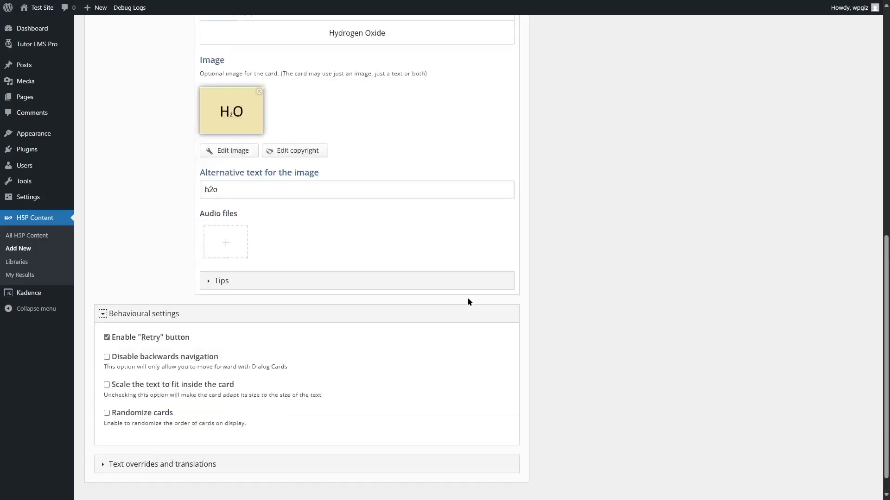
{"action": "scroll", "coordinate": [468, 302], "scroll_direction": "down", "scroll_amount": 1}
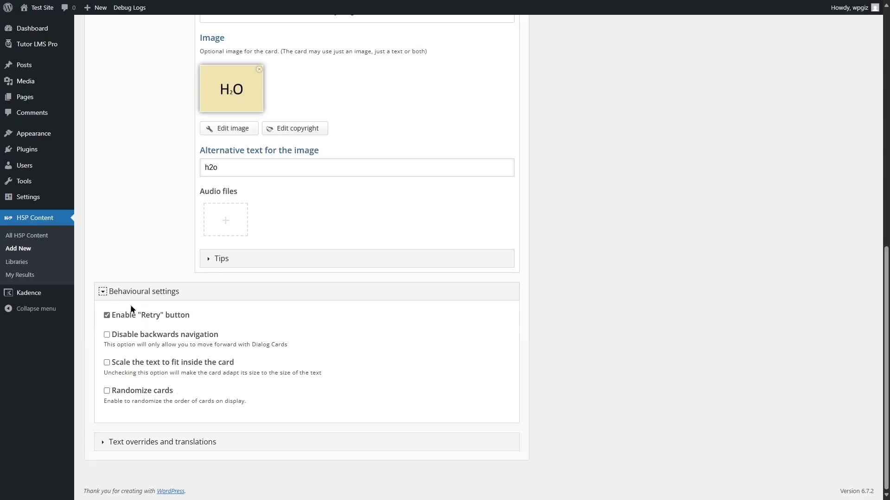
{"action": "scroll", "coordinate": [187, 314], "scroll_direction": "up", "scroll_amount": 5}
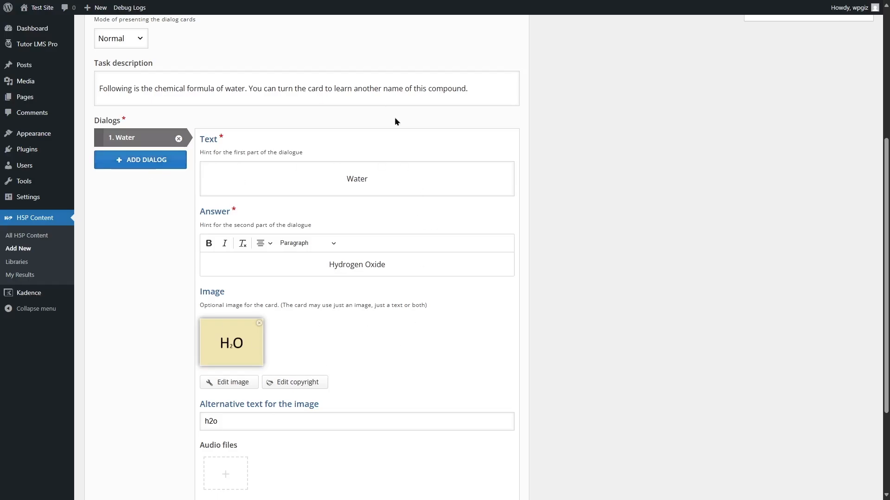
Examine the Dialog Cards text overrides and the list of available translation languages.
{"action": "scroll", "coordinate": [98, 434], "scroll_direction": "down", "scroll_amount": 3}
{"action": "left_click", "coordinate": [98, 434]}
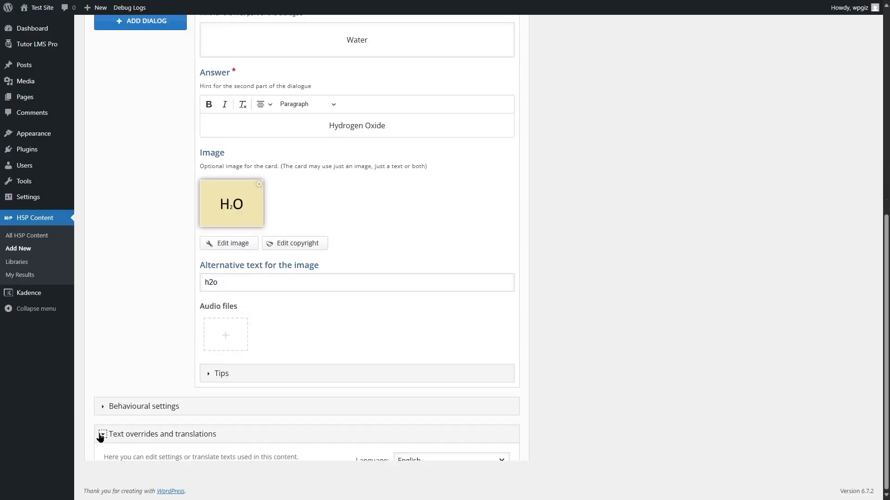
{"action": "scroll", "coordinate": [290, 388], "scroll_direction": "down", "scroll_amount": 2}
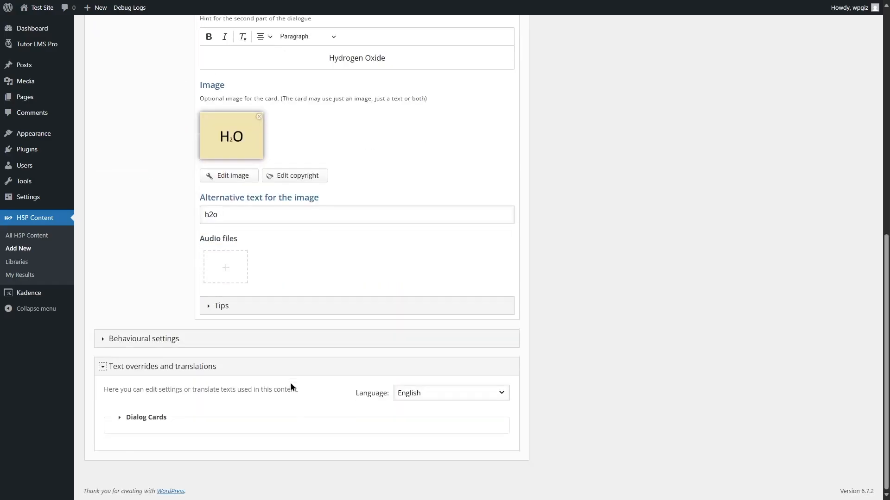
{"action": "left_click", "coordinate": [128, 418]}
{"action": "scroll", "coordinate": [199, 413], "scroll_direction": "down", "scroll_amount": 3}
{"action": "scroll", "coordinate": [151, 285], "scroll_direction": "down", "scroll_amount": 2}
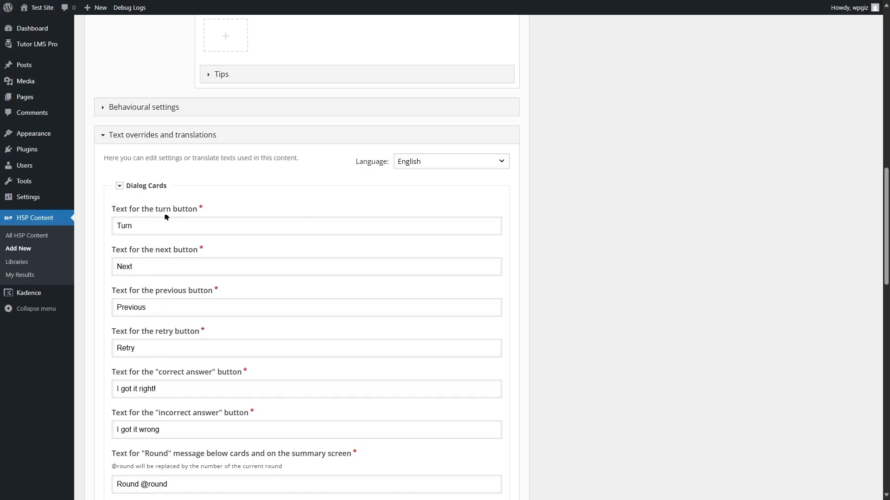
{"action": "left_click", "coordinate": [494, 160]}
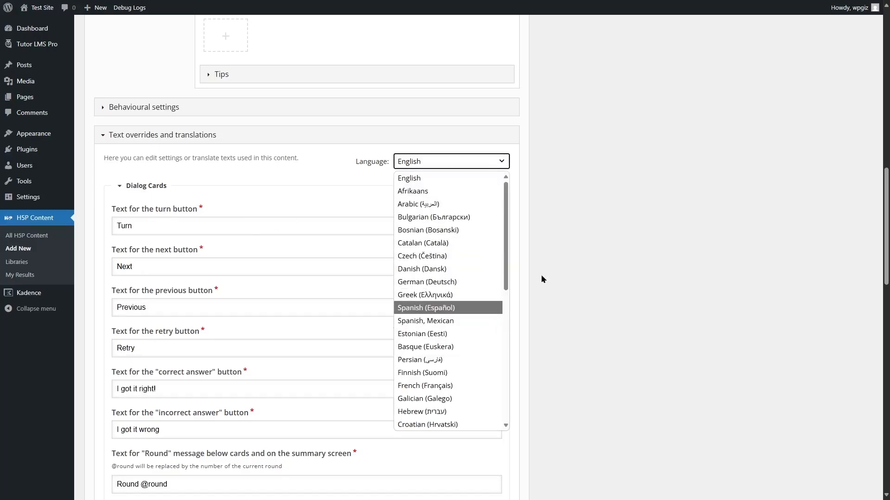
{"action": "left_click", "coordinate": [635, 215]}
{"action": "left_click", "coordinate": [119, 139]}
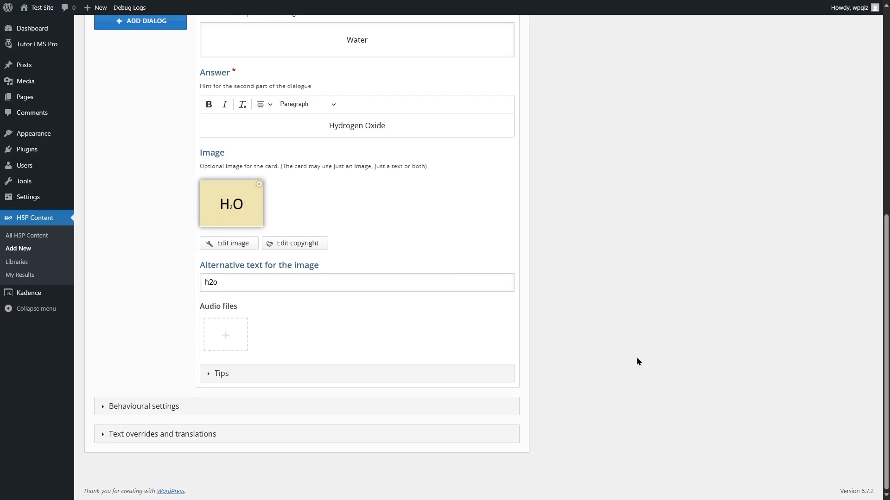
Create the Basic Chemistry dialog card and turn the published card over and back.
{"action": "scroll", "coordinate": [624, 369], "scroll_direction": "up", "scroll_amount": 8}
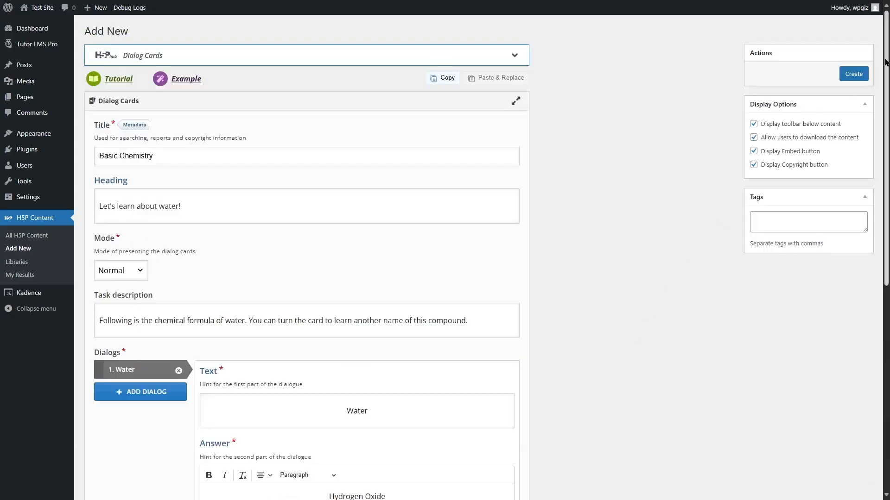
{"action": "left_click", "coordinate": [847, 78]}
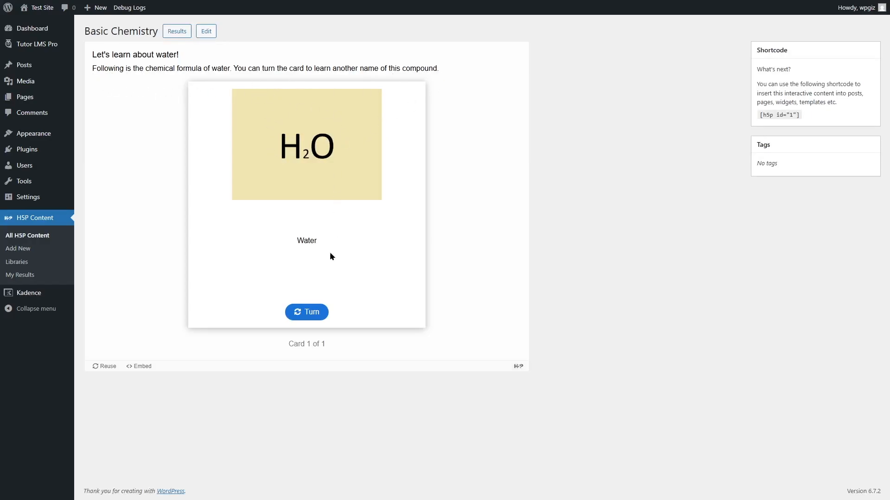
{"action": "left_click", "coordinate": [311, 311]}
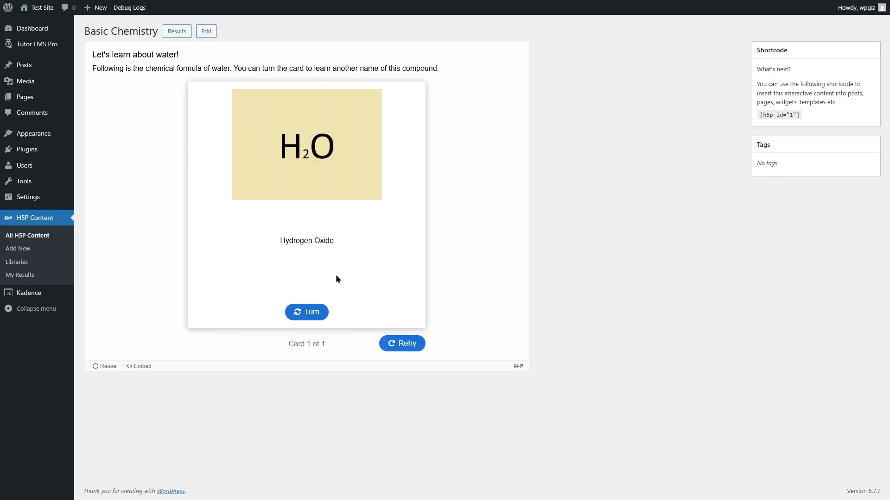
{"action": "left_click", "coordinate": [313, 319]}
Start another H5P item from the content list, installing and using the Flashcards content type.
{"action": "left_click", "coordinate": [28, 236]}
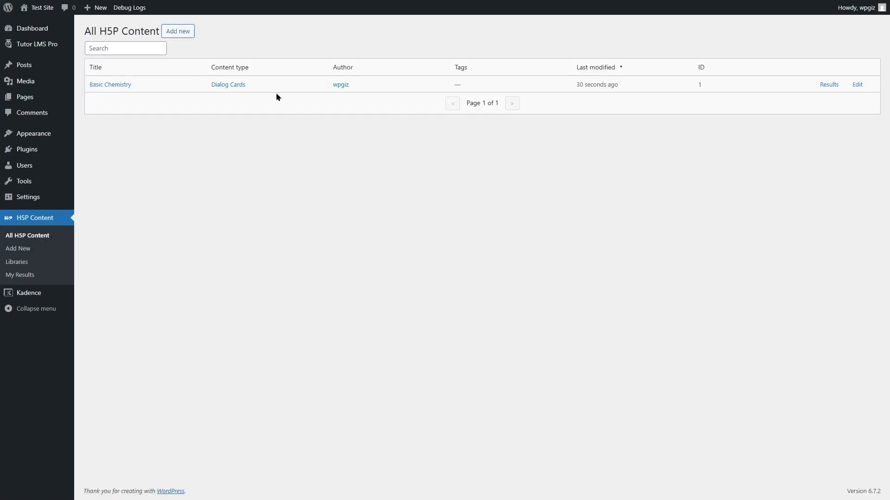
{"action": "left_click", "coordinate": [178, 31]}
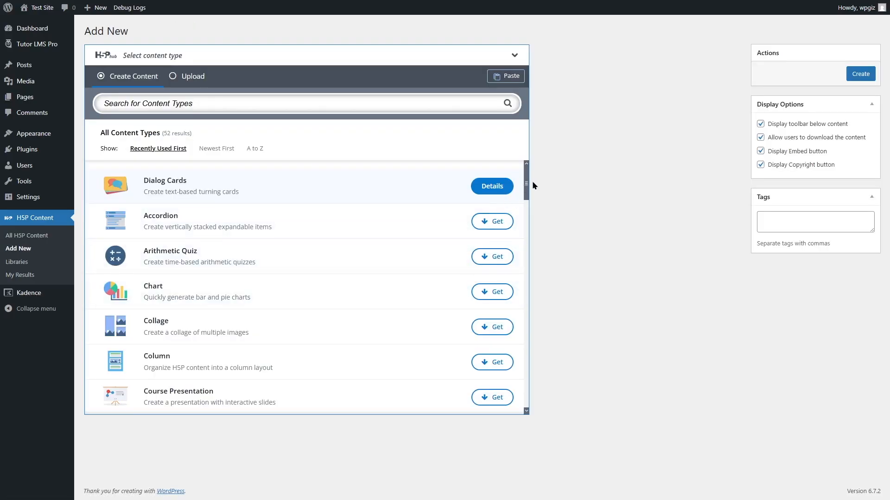
{"action": "left_click_drag", "start_coordinate": [526, 183], "coordinate": [526, 315]}
{"action": "left_click", "coordinate": [492, 313]}
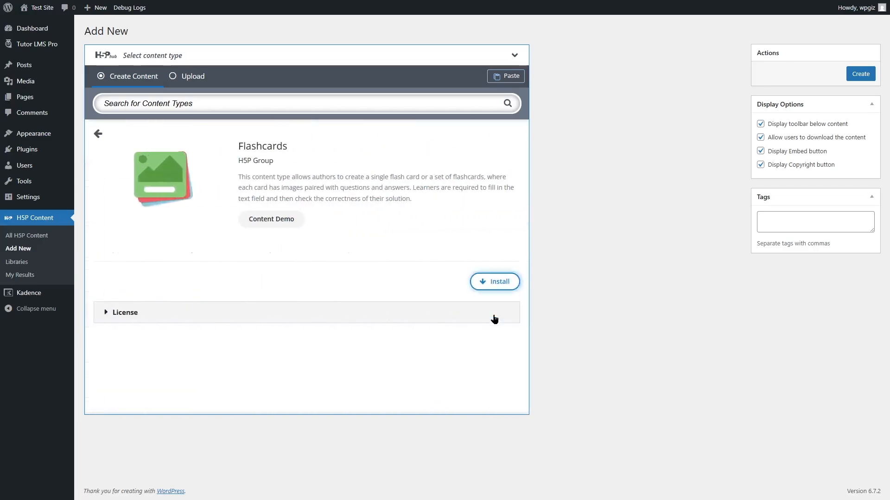
{"action": "left_click", "coordinate": [503, 319]}
{"action": "left_click", "coordinate": [504, 357]}
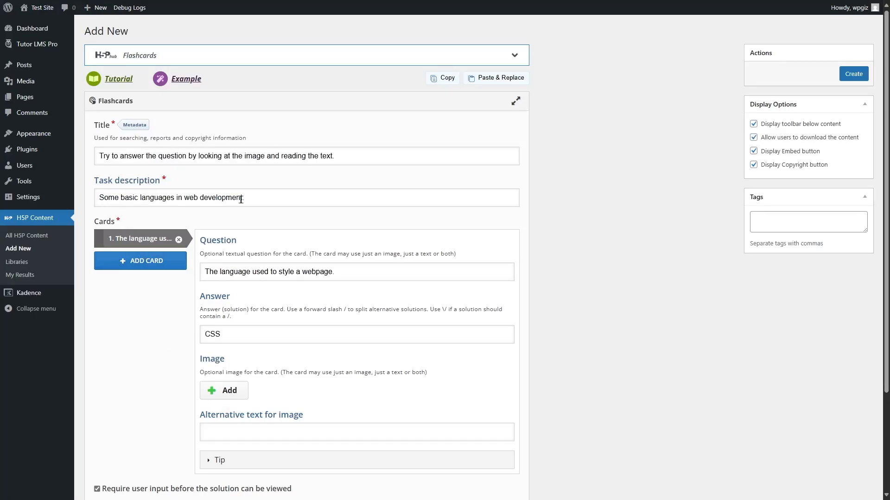
Try adding an alternative solution after a forward slash to the first flashcard's CSS answer.
{"action": "scroll", "coordinate": [240, 199], "scroll_direction": "down", "scroll_amount": 1}
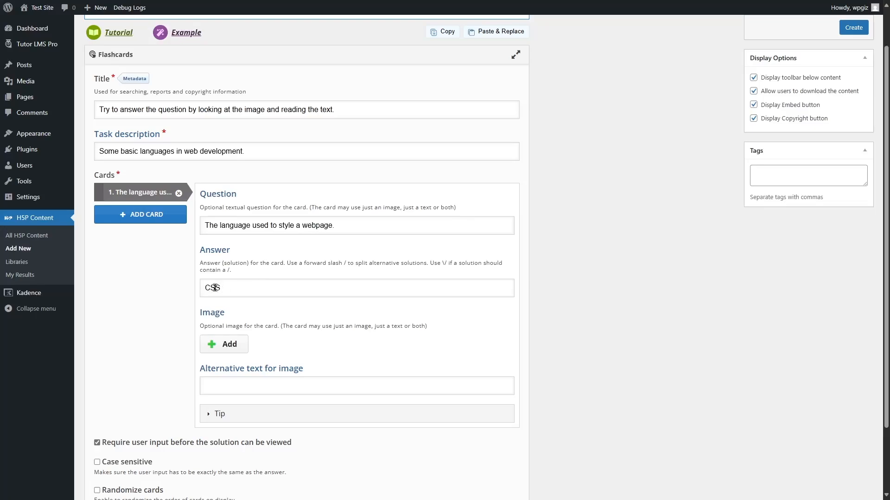
{"action": "left_click", "coordinate": [244, 286]}
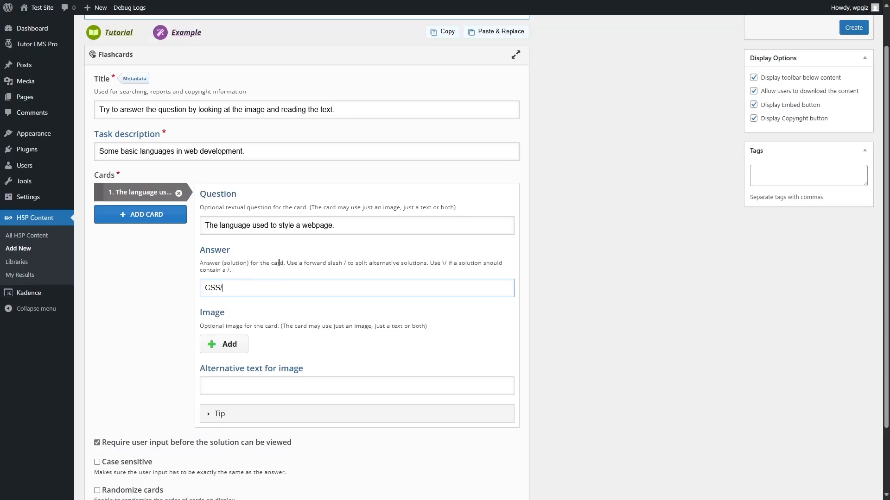
{"action": "type", "text": "/cas"}
{"action": "key", "text": "BackSpace"}
Add the CSS image to the first flashcard and add a second card, "A dynamic programming language used on websites.", with answer "Javascript/JS" and the JS image.
{"action": "left_click", "coordinate": [234, 348]}
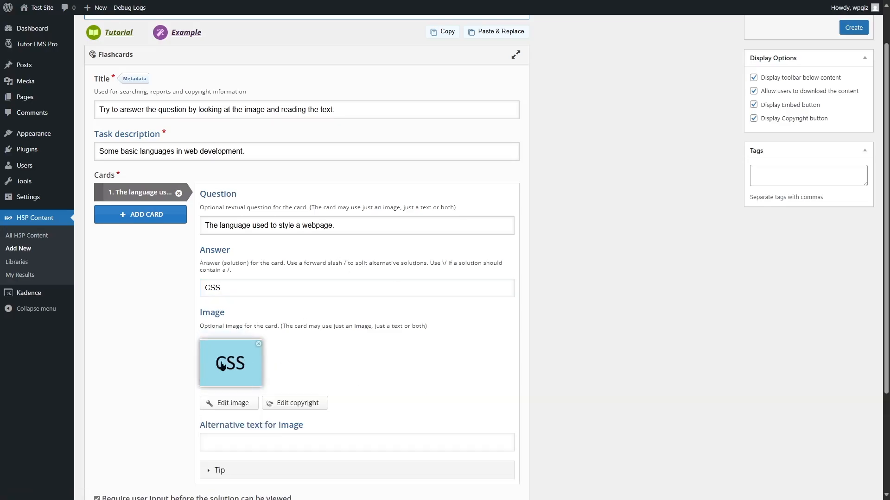
{"action": "left_click", "coordinate": [138, 216]}
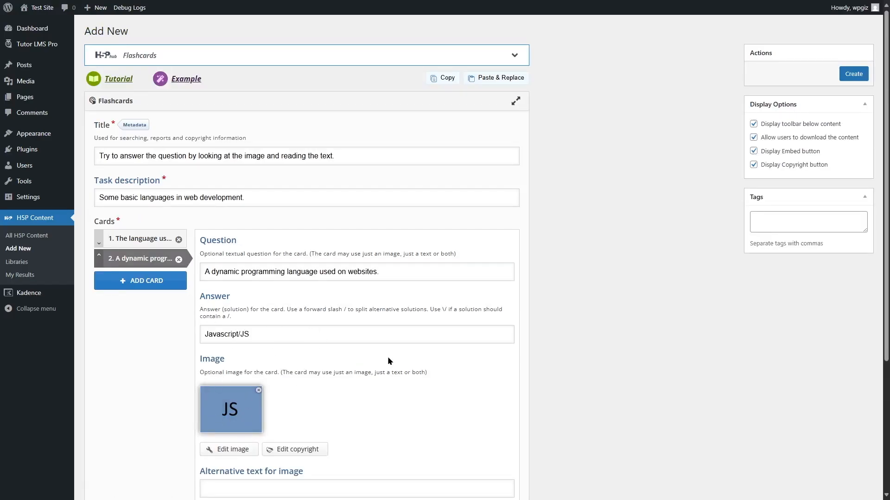
Examine the second card's tip field, the flashcard behaviour options, and the text overrides and translations.
{"action": "scroll", "coordinate": [389, 357], "scroll_direction": "down", "scroll_amount": 3}
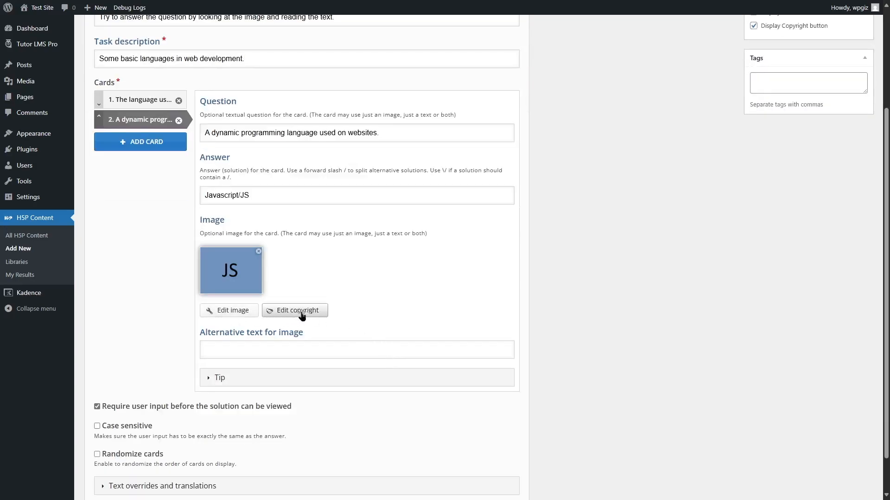
{"action": "scroll", "coordinate": [273, 313], "scroll_direction": "down", "scroll_amount": 1}
{"action": "left_click", "coordinate": [208, 334]}
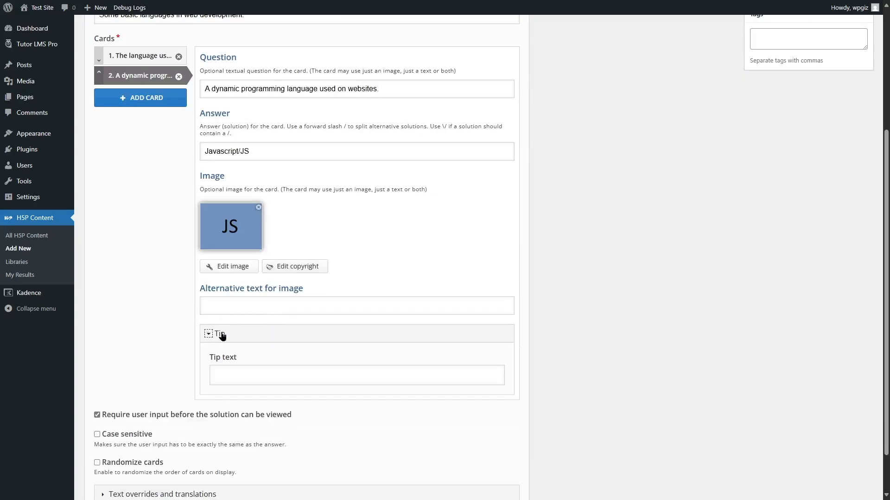
{"action": "left_click", "coordinate": [216, 337]}
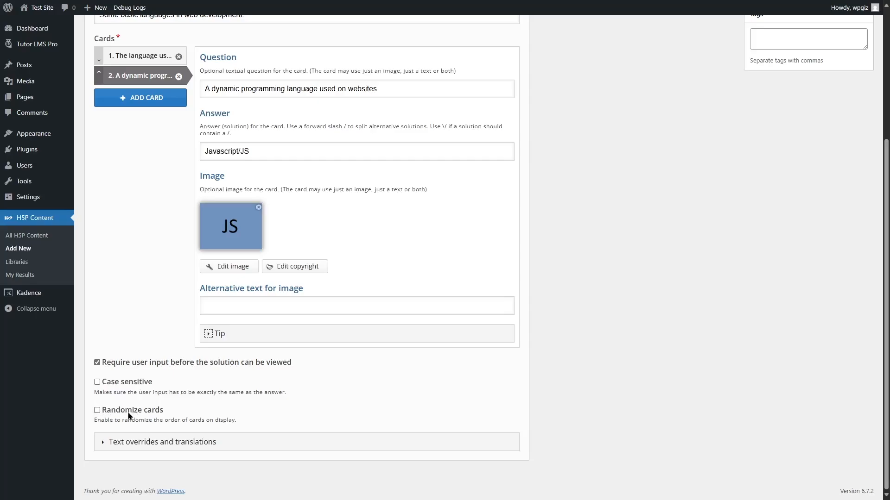
{"action": "left_click", "coordinate": [103, 443]}
{"action": "scroll", "coordinate": [195, 437], "scroll_direction": "down", "scroll_amount": 2}
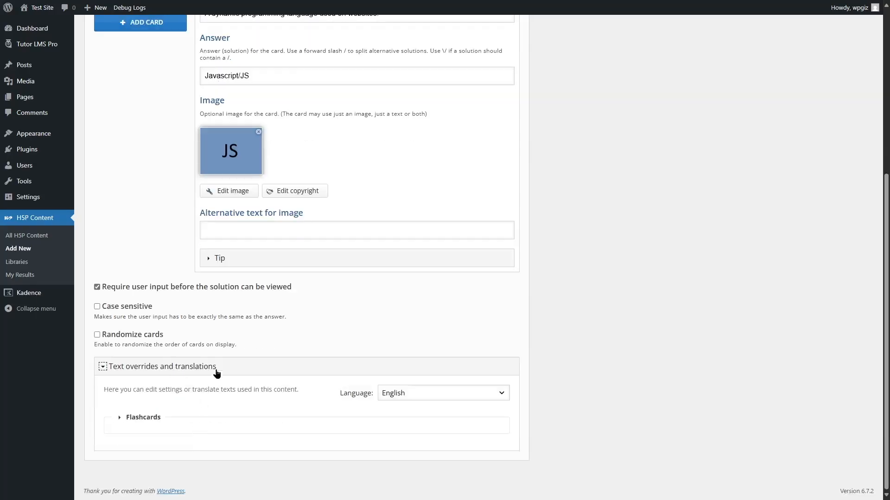
{"action": "left_click", "coordinate": [143, 417]}
{"action": "scroll", "coordinate": [142, 414], "scroll_direction": "down", "scroll_amount": 3}
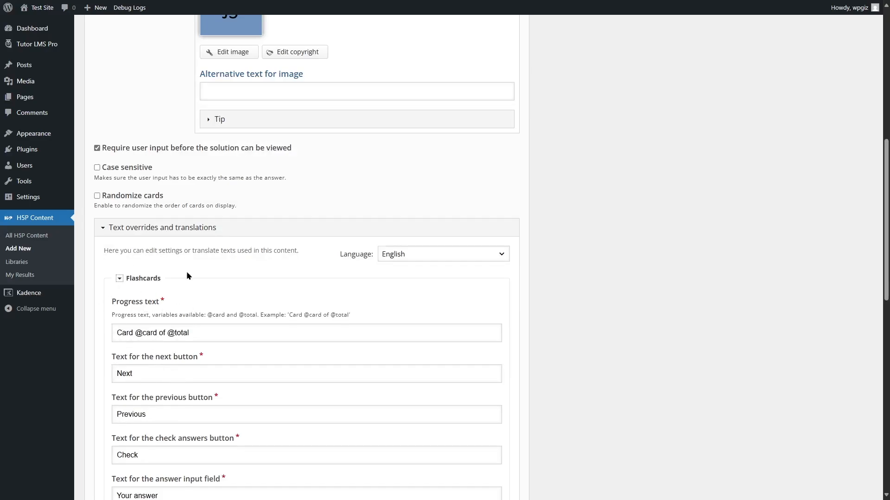
{"action": "left_click", "coordinate": [119, 278]}
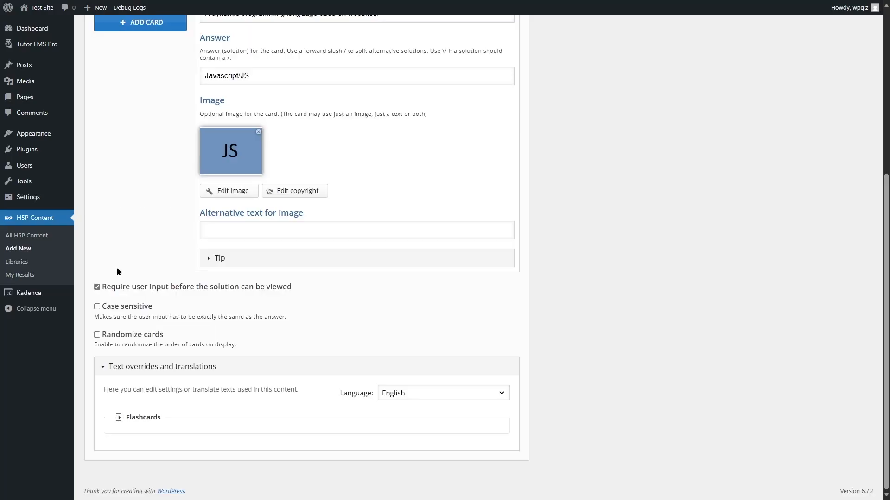
{"action": "left_click", "coordinate": [113, 367]}
Create the flashcards item and check the answer "CSS" on its first card.
{"action": "scroll", "coordinate": [112, 366], "scroll_direction": "up", "scroll_amount": 4}
{"action": "left_click", "coordinate": [854, 74]}
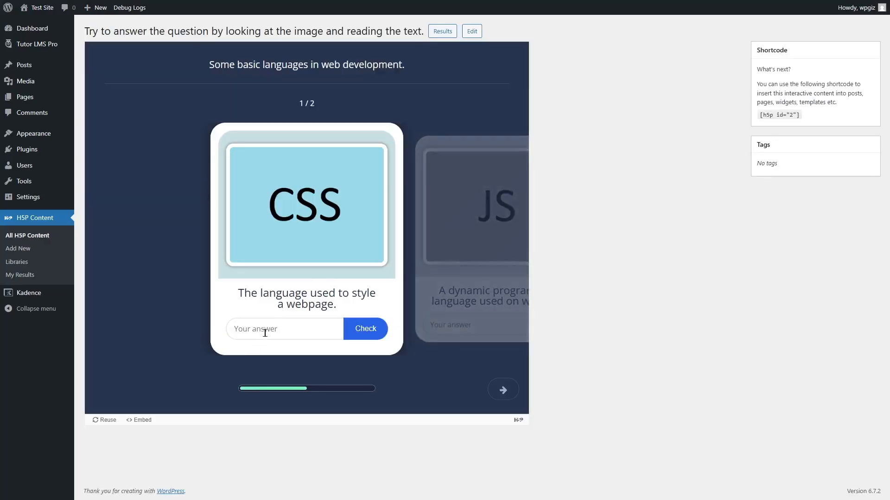
{"action": "left_click", "coordinate": [265, 329]}
{"action": "type", "text": "CS"}
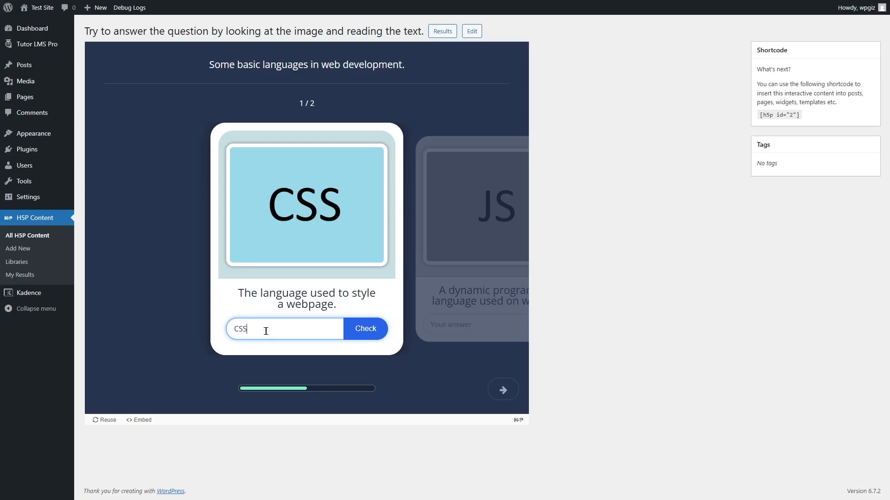
{"action": "type", "text": "S"}
{"action": "left_click", "coordinate": [380, 328]}
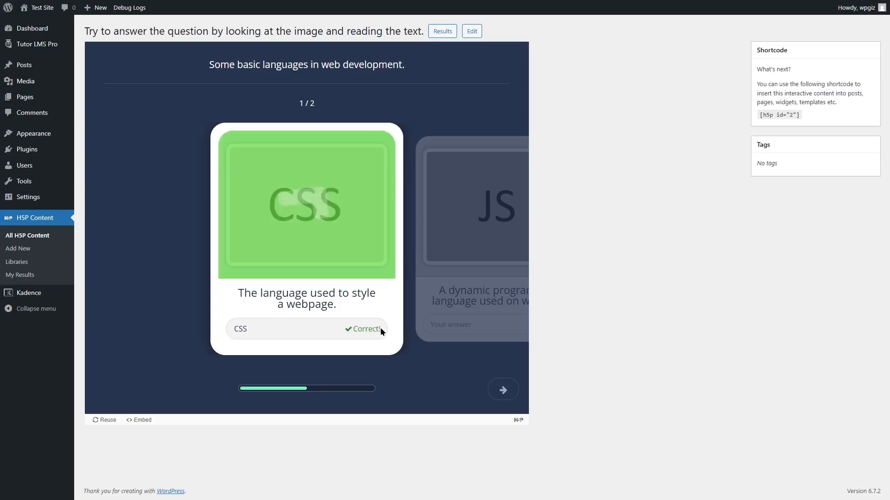
Advance to the second flashcard and check the answer "JS".
{"action": "left_click", "coordinate": [502, 390]}
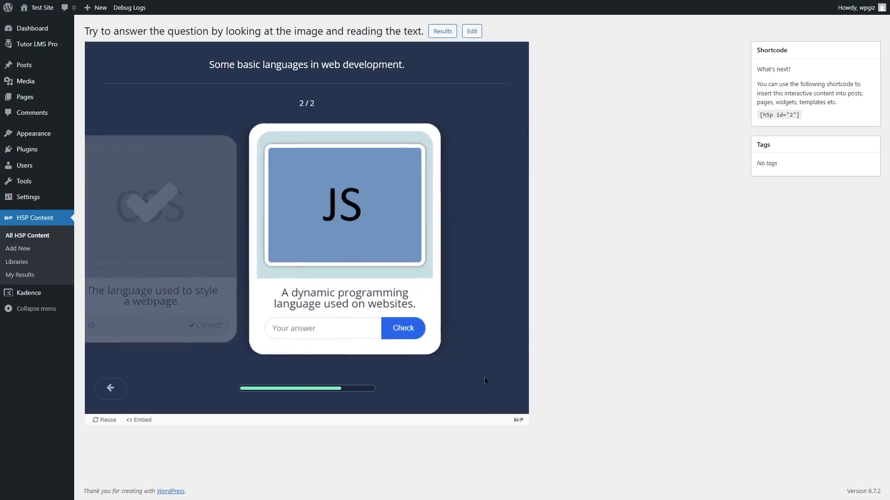
{"action": "type", "text": "JS"}
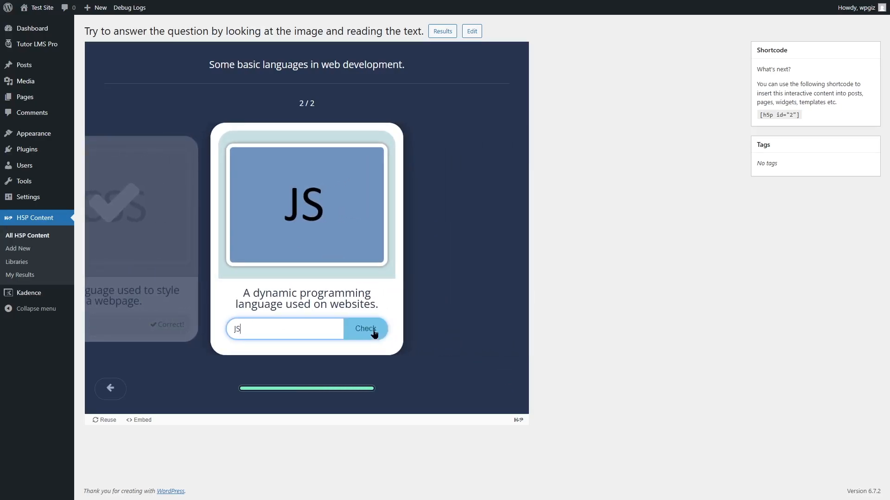
{"action": "left_click", "coordinate": [366, 328]}
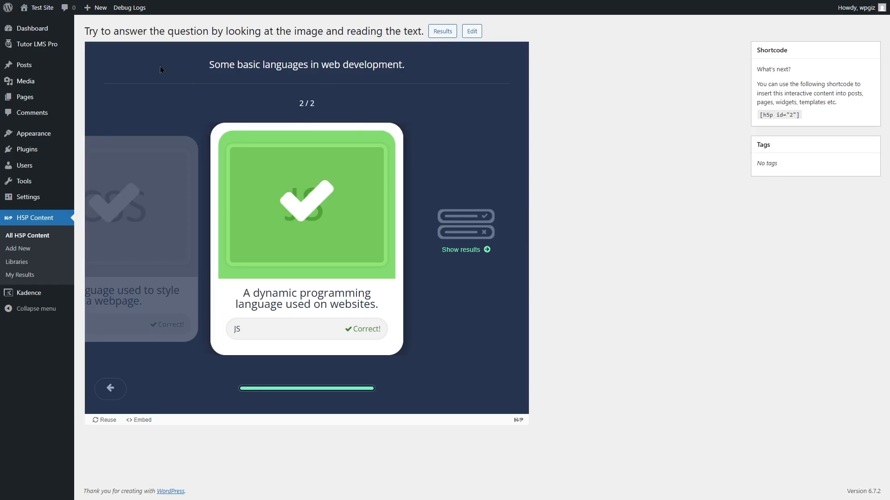
Open the Tutor LMS Pro add-ons page and browse through its add-ons.
{"action": "mouse_move", "coordinate": [51, 45]}
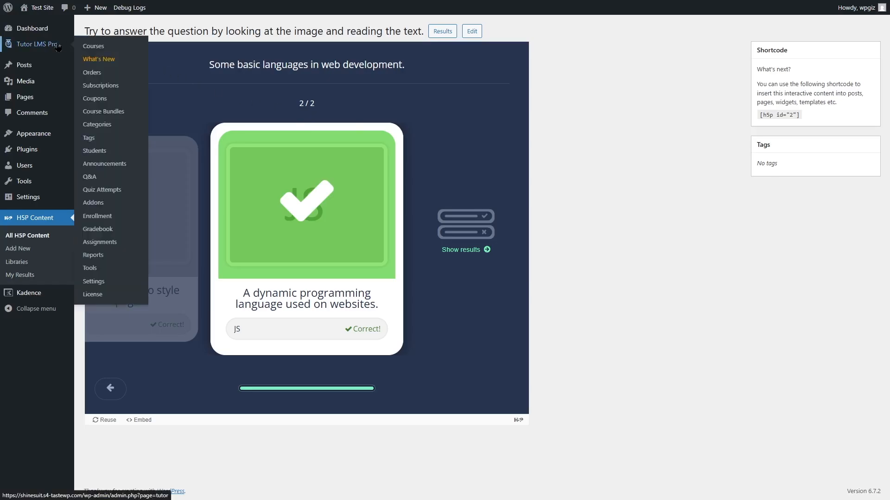
{"action": "left_click", "coordinate": [102, 203]}
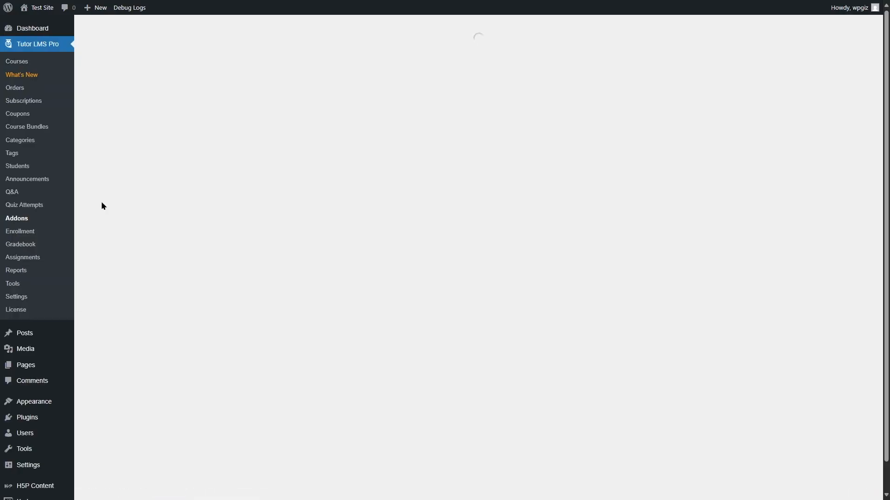
{"action": "scroll", "coordinate": [137, 219], "scroll_direction": "down", "scroll_amount": 7}
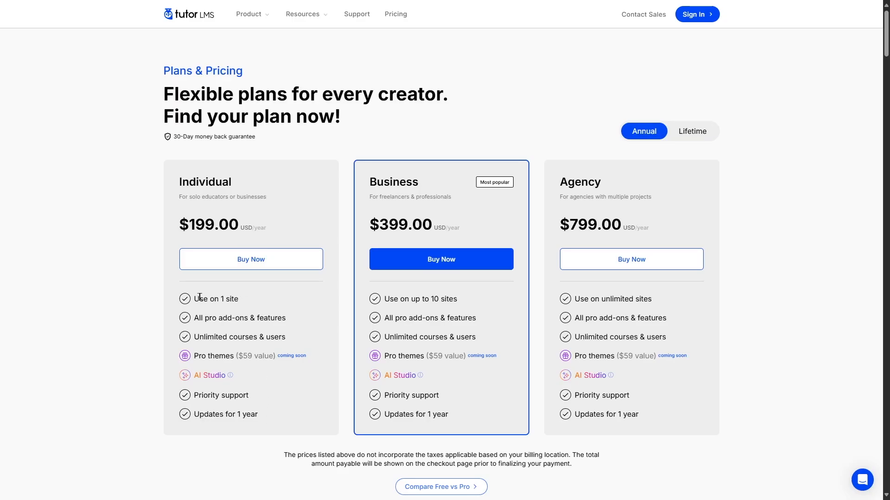
Compare the Tutor LMS lifetime plan pricing with the annual plan pricing.
{"action": "left_click", "coordinate": [699, 130]}
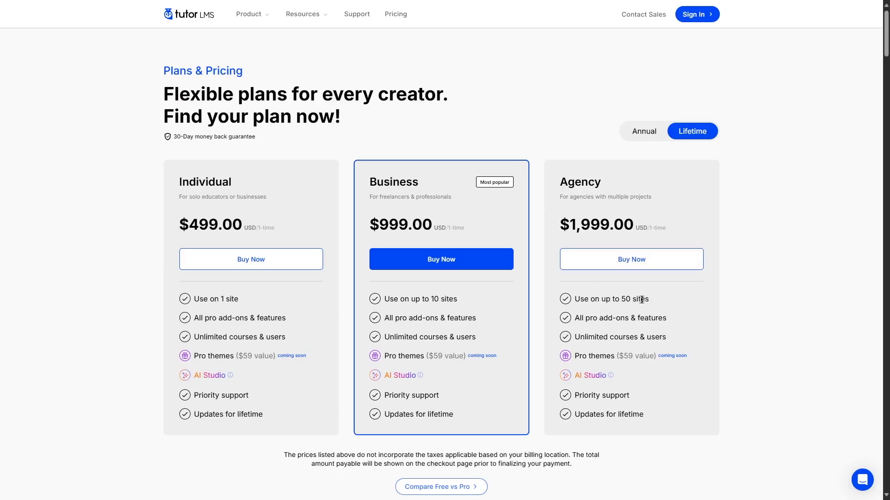
{"action": "left_click", "coordinate": [643, 131]}
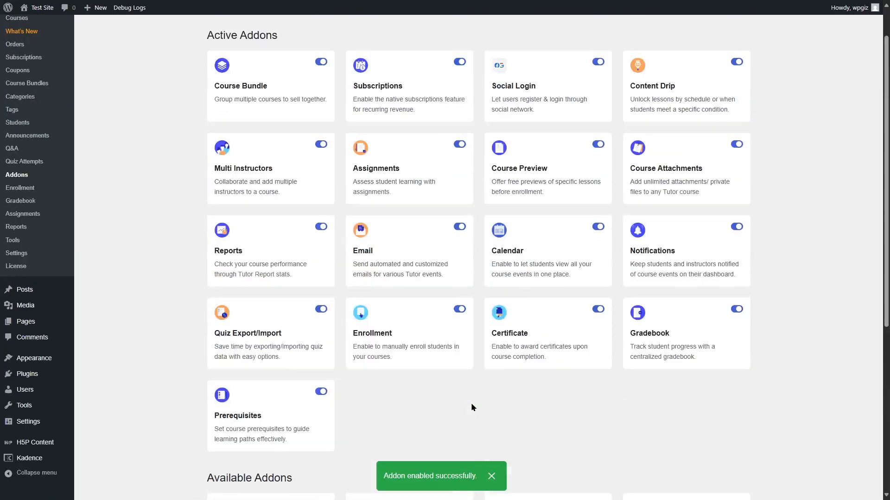
Return from the add-ons overview to the Tutor LMS Pro course list.
{"action": "scroll", "coordinate": [471, 400], "scroll_direction": "up", "scroll_amount": 2}
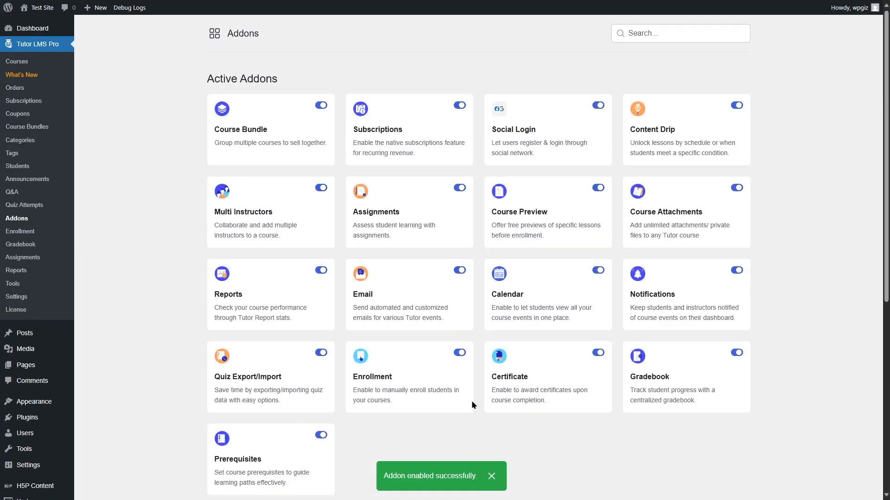
{"action": "left_click", "coordinate": [50, 60]}
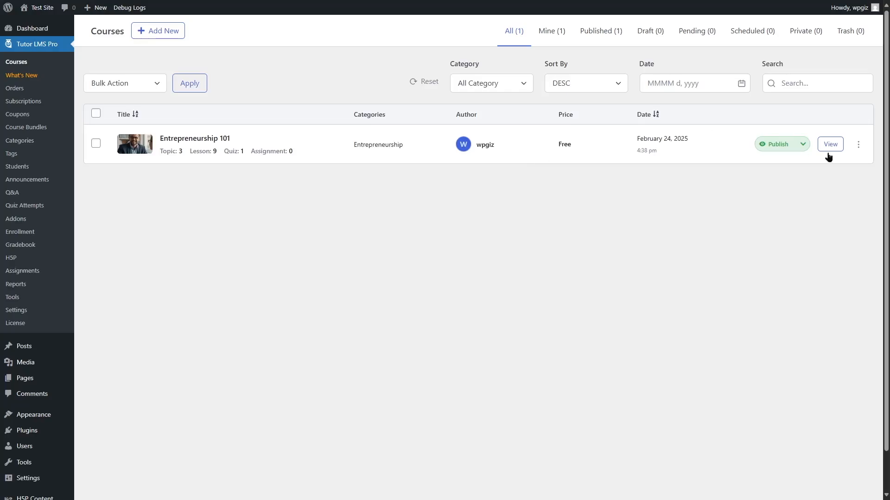
Open the Entrepreneurship 101 course for editing and go to its curriculum.
{"action": "left_click", "coordinate": [858, 145]}
{"action": "left_click", "coordinate": [842, 160]}
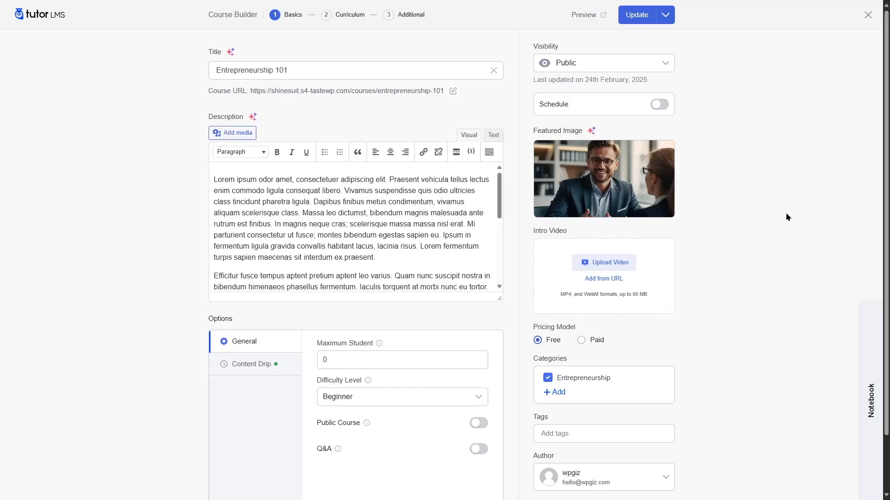
{"action": "left_click", "coordinate": [344, 17]}
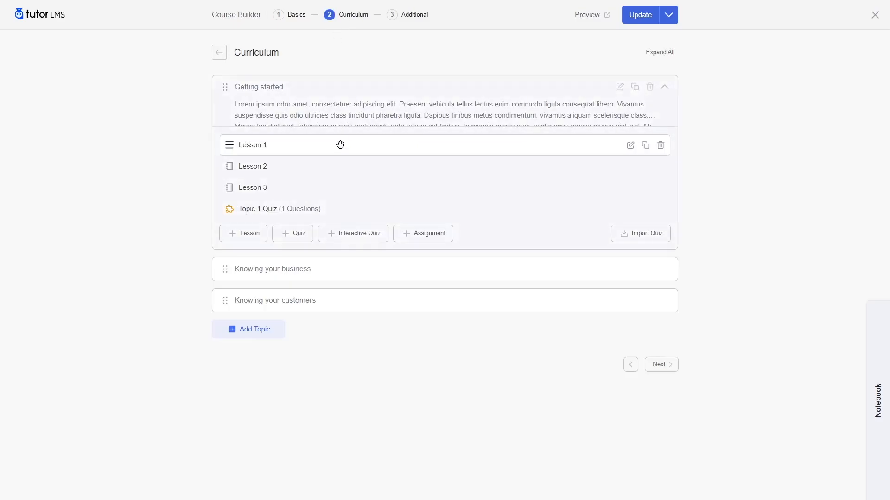
Add an interactive quiz titled "Topic 1 Quiz" to the Getting started topic, leaving the summary empty.
{"action": "left_click", "coordinate": [357, 237]}
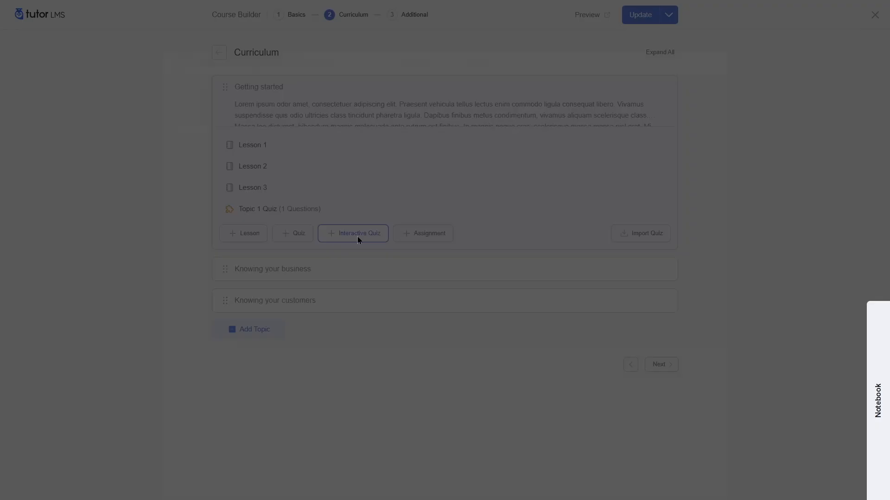
{"action": "type", "text": "Topic 1 Quiz"}
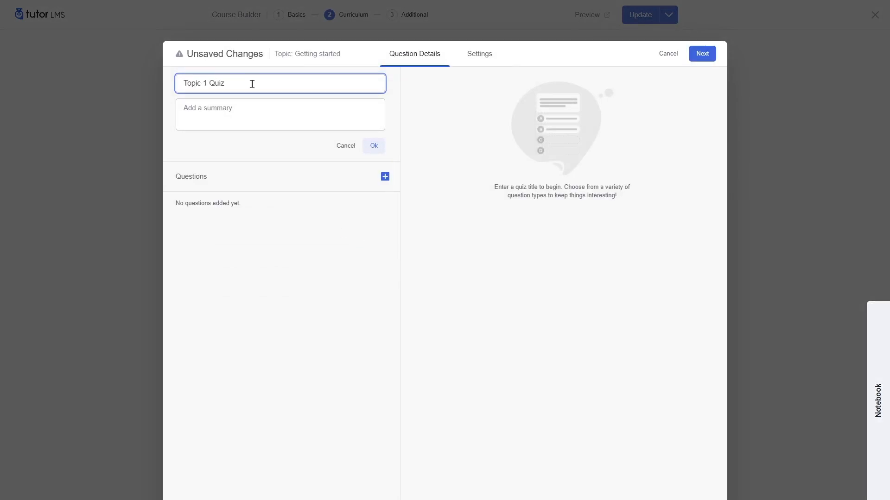
{"action": "left_click", "coordinate": [252, 107]}
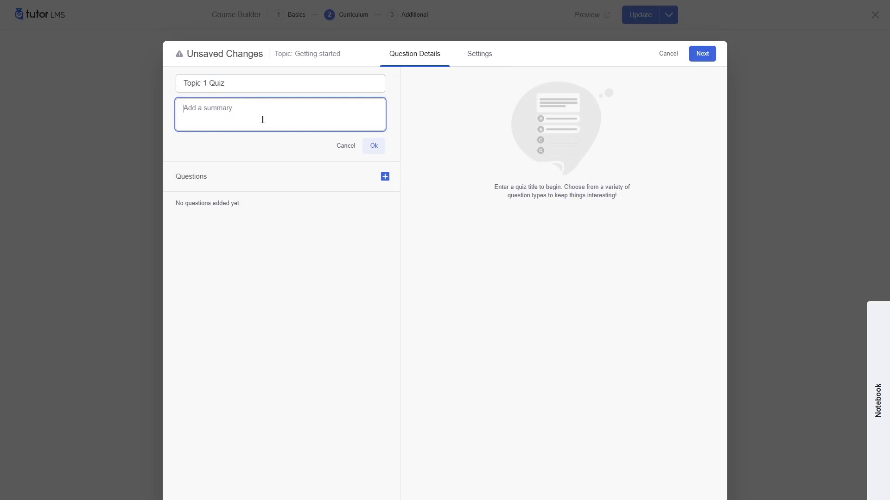
{"action": "left_click", "coordinate": [379, 146]}
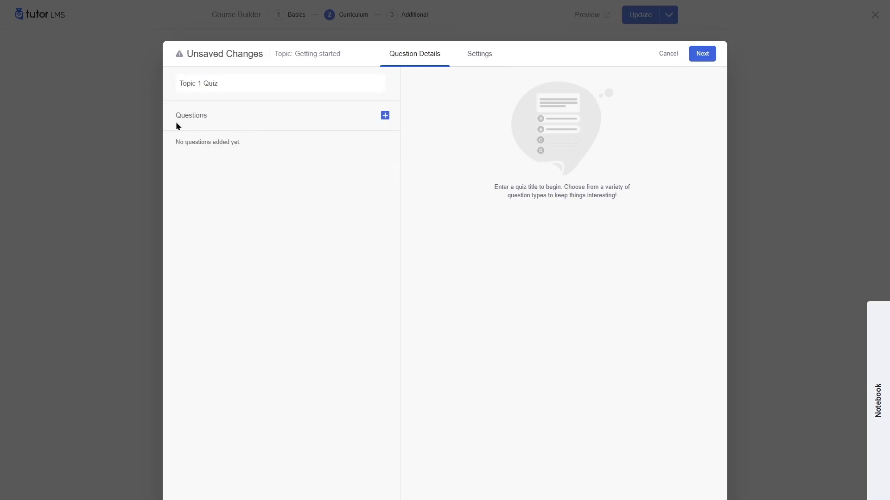
Add the H5P Flashcards content "Try to answer the question by looking at the image and reading the text." as a quiz question.
{"action": "left_click", "coordinate": [385, 117]}
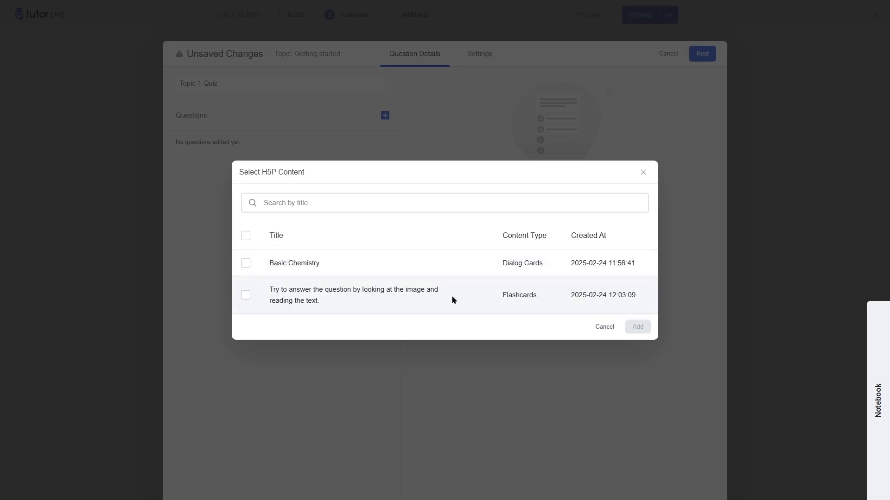
{"action": "left_click", "coordinate": [245, 296]}
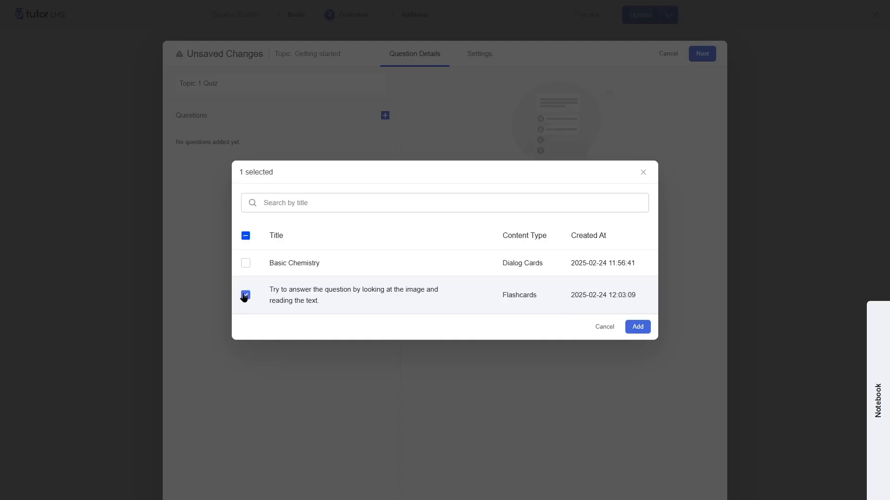
{"action": "left_click", "coordinate": [637, 326]}
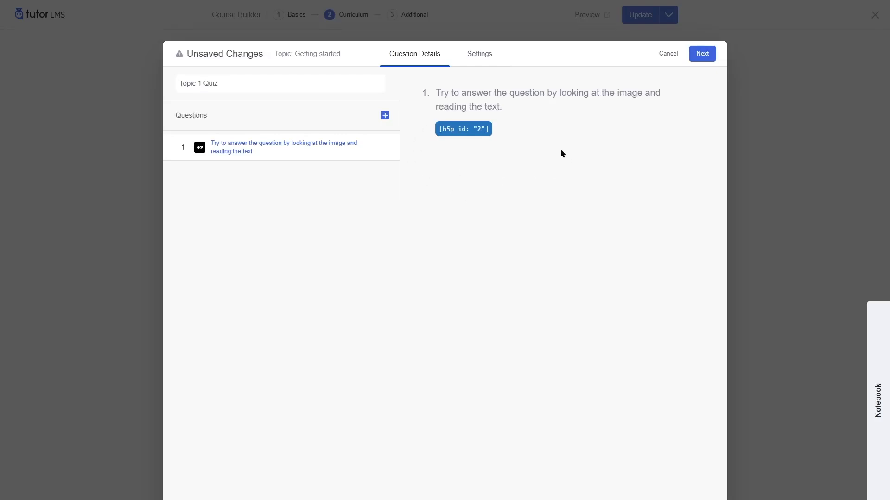
Set the quiz's allowed attempts to 2 and passing grade to 50%, keep the question order Random, and save the quiz.
{"action": "left_click", "coordinate": [702, 54]}
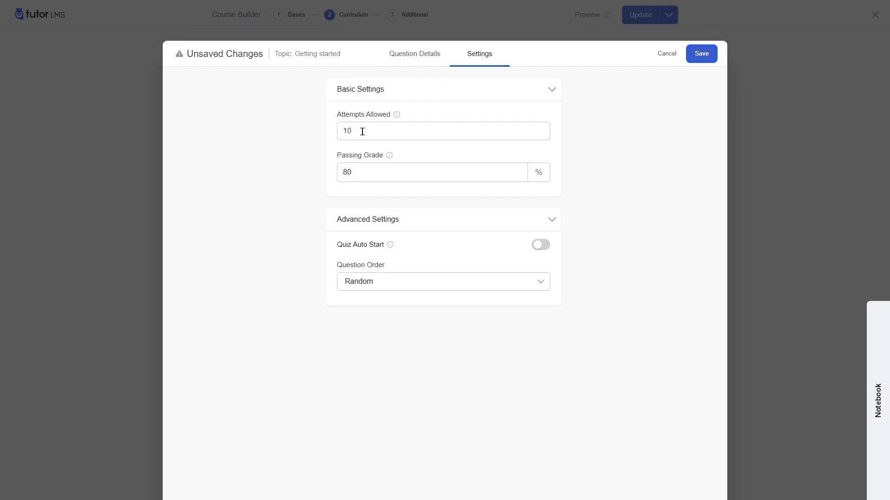
{"action": "left_click_drag", "start_coordinate": [361, 131], "coordinate": [323, 134]}
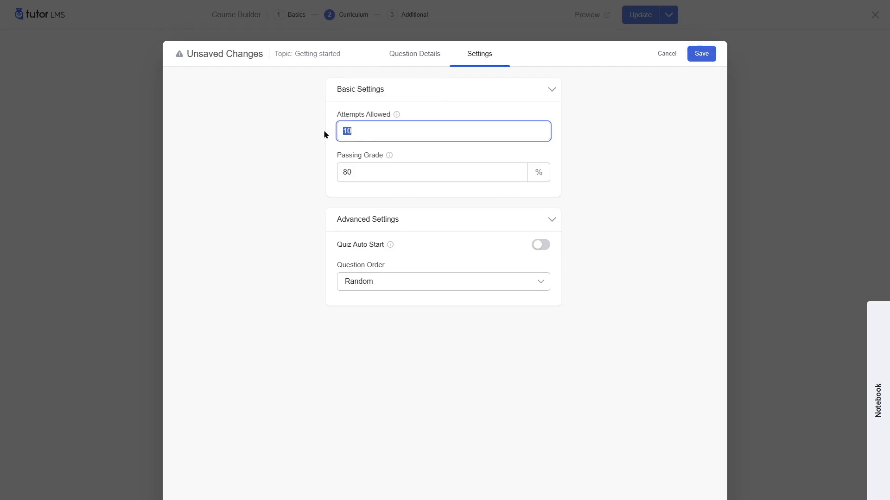
{"action": "type", "text": "2"}
{"action": "left_click_drag", "start_coordinate": [376, 170], "coordinate": [310, 175]}
{"action": "type", "text": "50"}
{"action": "left_click", "coordinate": [310, 175]}
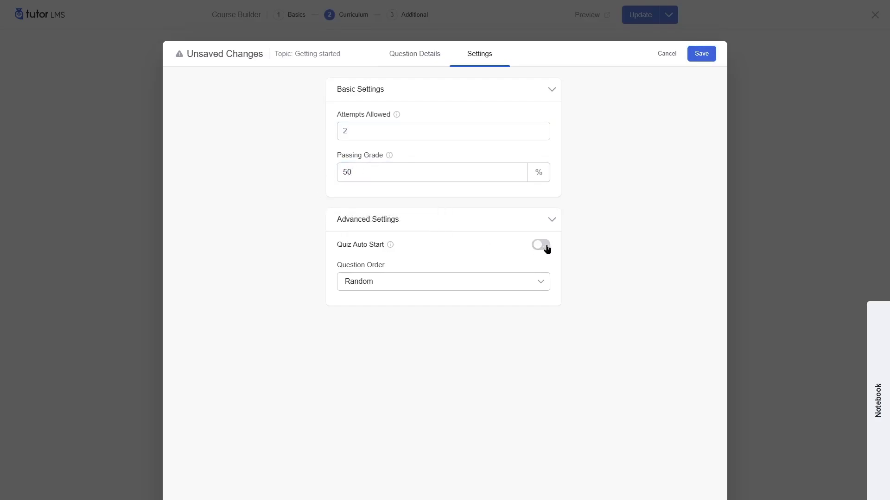
{"action": "left_click", "coordinate": [395, 286]}
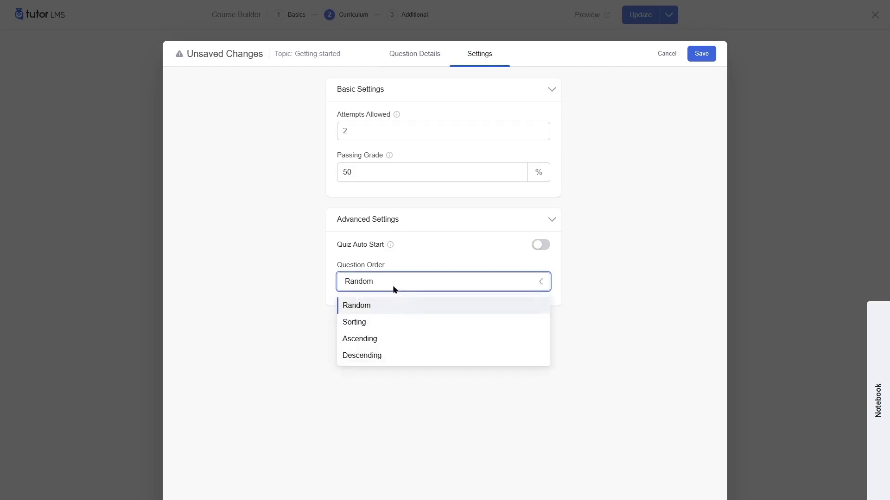
{"action": "left_click", "coordinate": [613, 265]}
{"action": "left_click", "coordinate": [702, 54]}
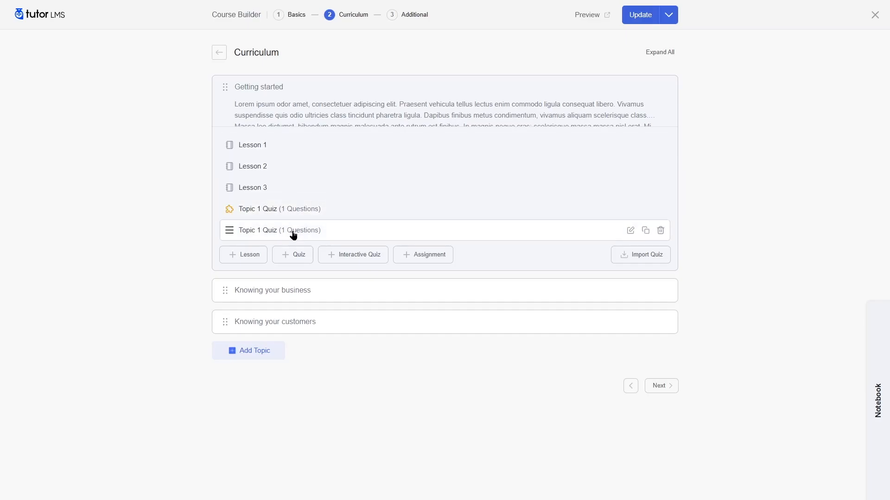
Rename the new interactive quiz under Getting started to "Interactive quiz" and save it.
{"action": "left_click", "coordinate": [633, 230]}
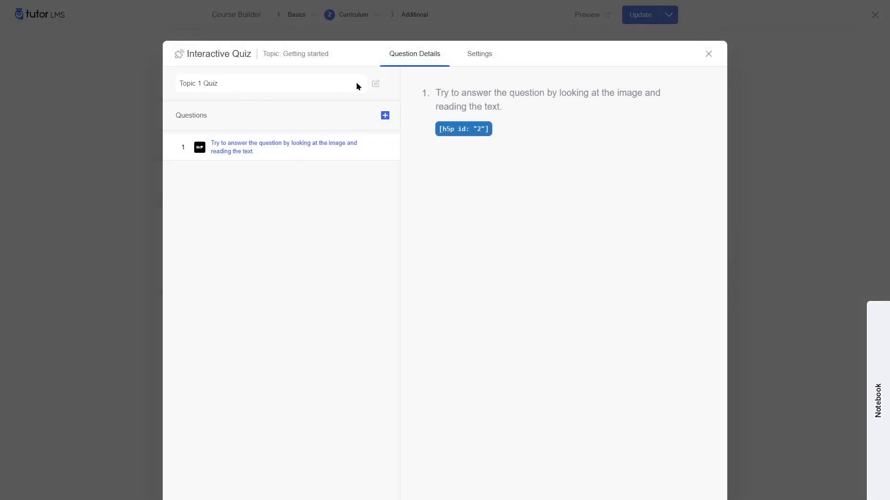
{"action": "left_click", "coordinate": [375, 84]}
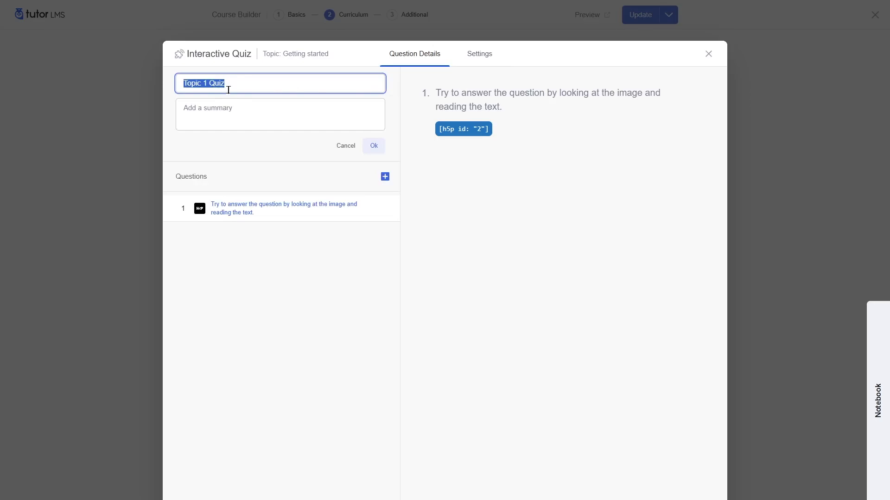
{"action": "type", "text": "Interactive quiz"}
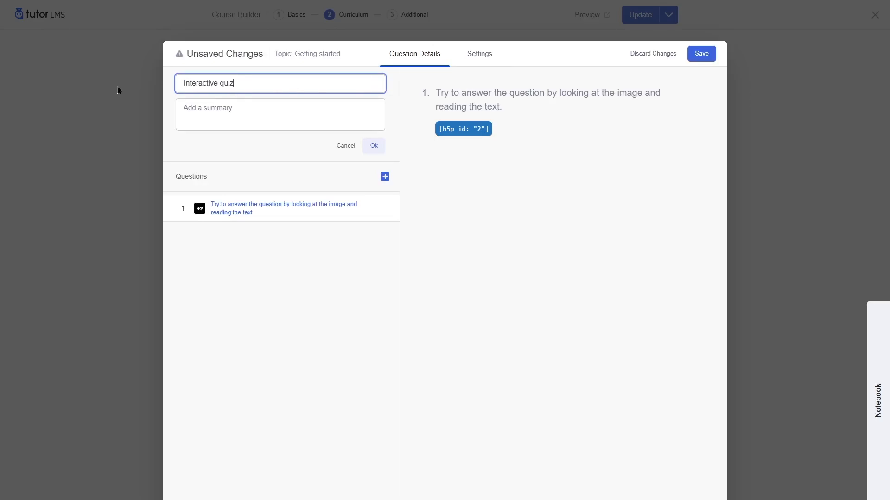
{"action": "left_click", "coordinate": [374, 145]}
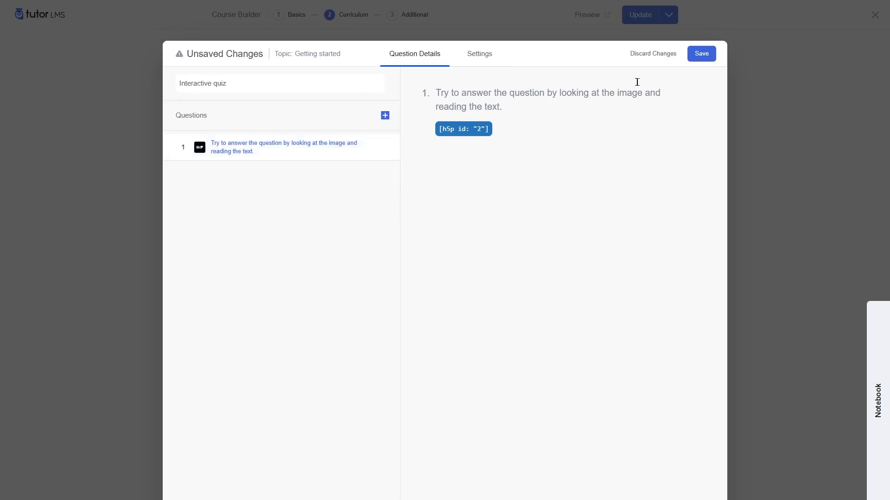
{"action": "left_click", "coordinate": [702, 54]}
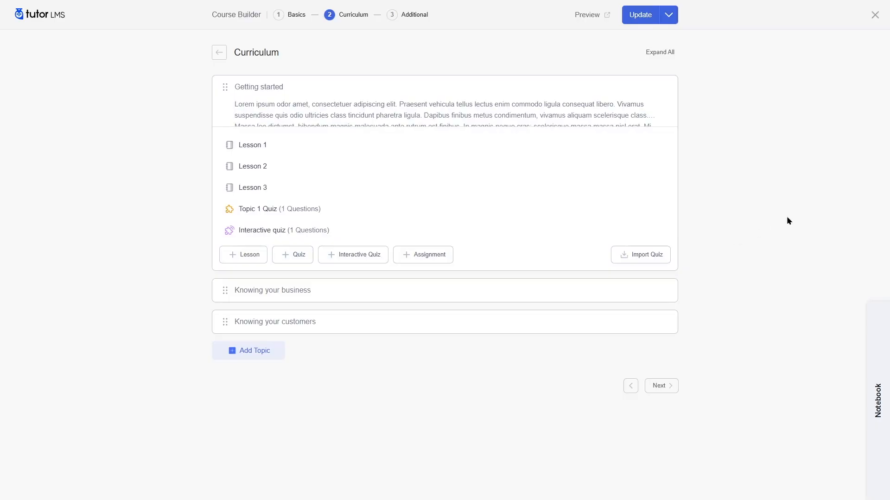
Open Lesson 1 of the Getting started topic and examine its content editor.
{"action": "mouse_move", "coordinate": [324, 146]}
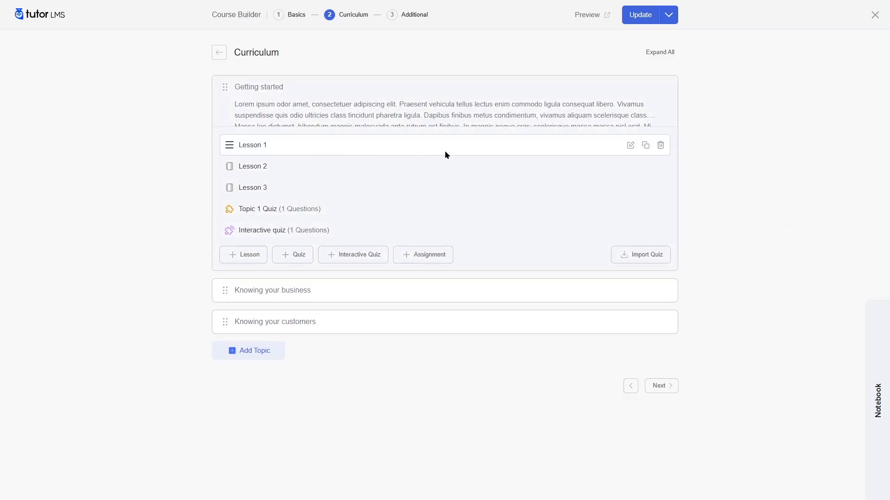
{"action": "left_click", "coordinate": [631, 146]}
{"action": "left_click", "coordinate": [422, 321]}
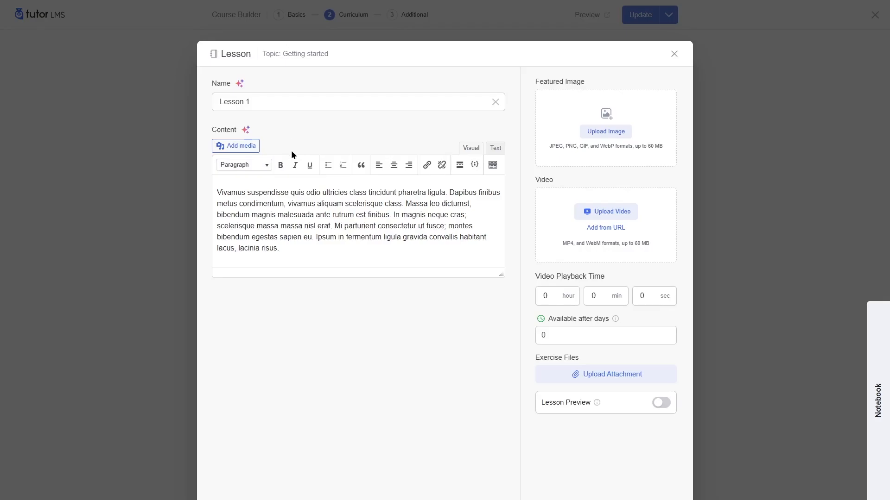
Close the lesson editor, then update the course and exit to the course list.
{"action": "left_click", "coordinate": [670, 54]}
{"action": "left_click", "coordinate": [637, 17]}
{"action": "left_click", "coordinate": [875, 15]}
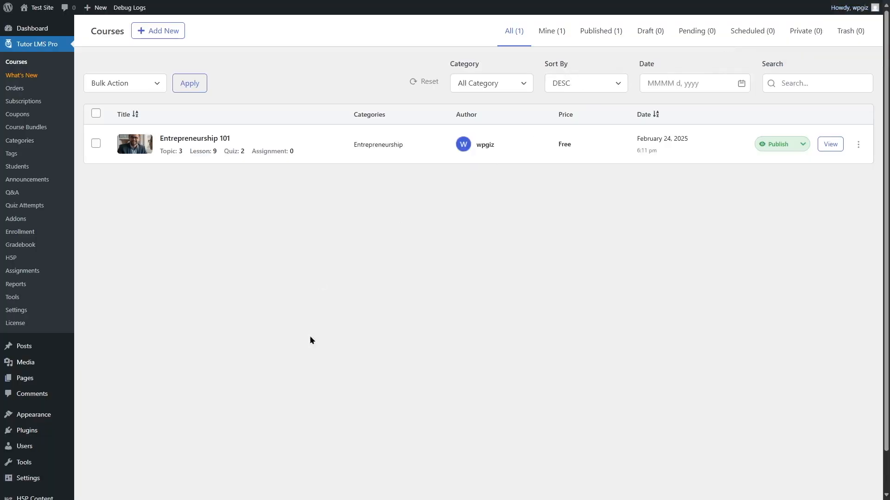
Open the Basic Chemistry item from all H5P content and copy its shortcode [h5p id="1"].
{"action": "scroll", "coordinate": [41, 482], "scroll_direction": "down", "scroll_amount": 1}
{"action": "mouse_move", "coordinate": [34, 455]}
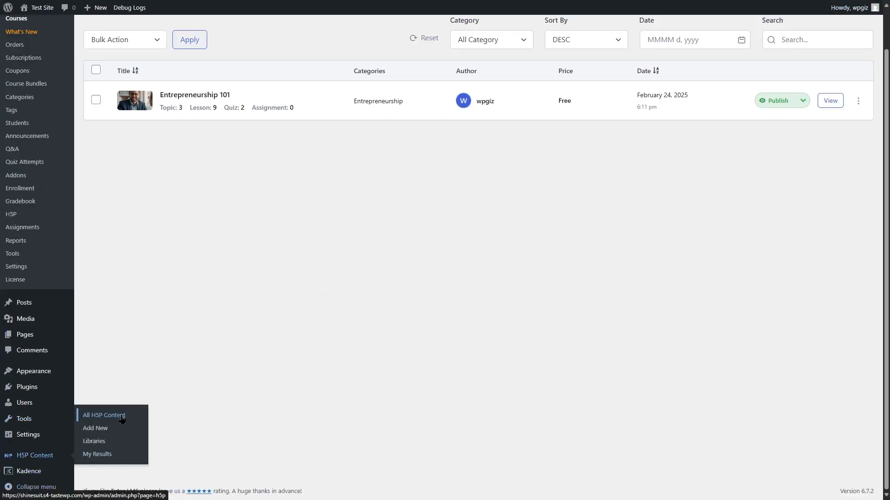
{"action": "left_click", "coordinate": [121, 419]}
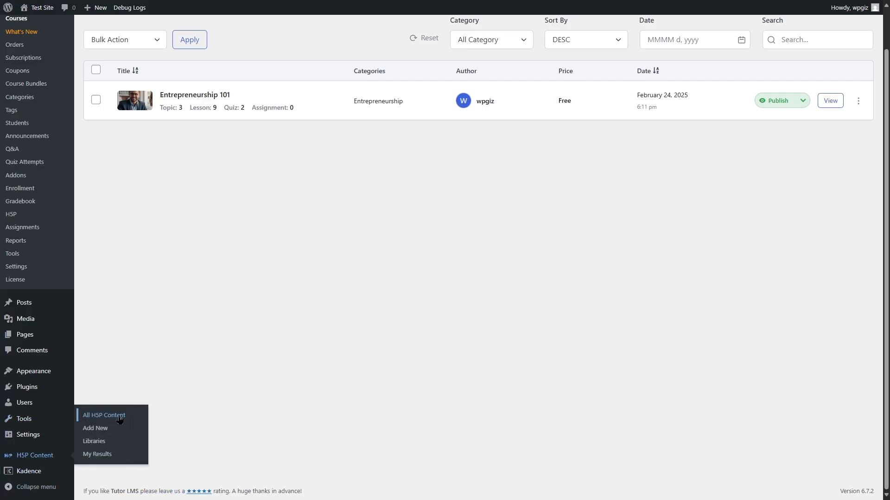
{"action": "left_click", "coordinate": [96, 111]}
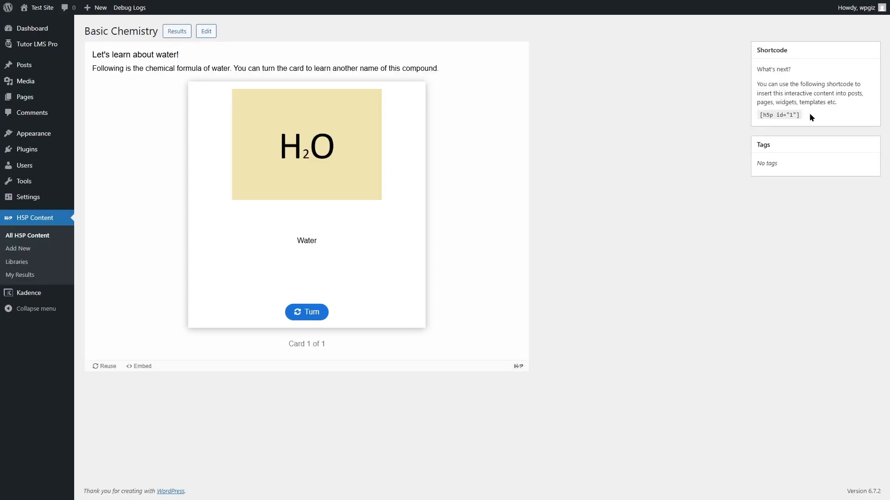
{"action": "left_click_drag", "start_coordinate": [800, 115], "coordinate": [786, 116]}
{"action": "left_click", "coordinate": [714, 131]}
Reopen the Entrepreneurship 101 course's curriculum and open Lesson 1 under Getting started for editing.
{"action": "left_click", "coordinate": [88, 43]}
{"action": "left_click", "coordinate": [858, 144]}
{"action": "left_click", "coordinate": [854, 162]}
{"action": "left_click", "coordinate": [357, 17]}
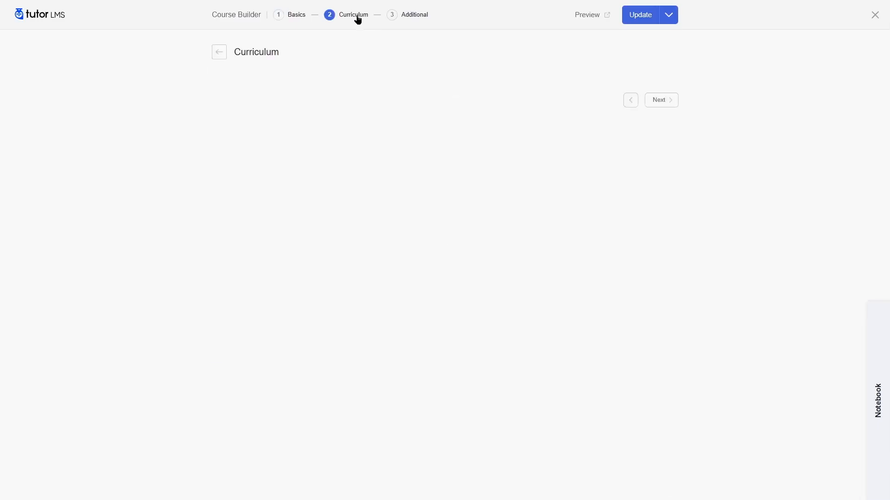
{"action": "left_click", "coordinate": [631, 146]}
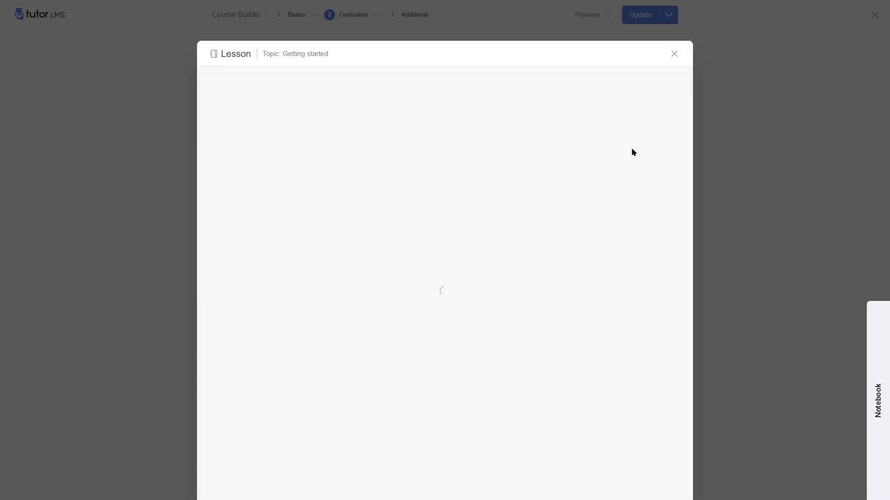
Insert the shortcode [h5p id="1"] on a new line after Lesson 1's text and update the lesson.
{"action": "left_click", "coordinate": [282, 246]}
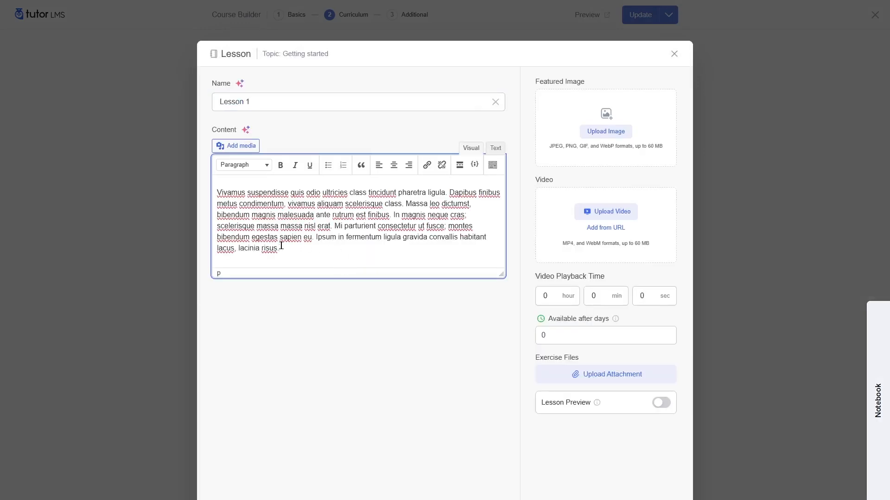
{"action": "key", "text": "Return"}
{"action": "type", "text": "[h5p id=\"1\"]"}
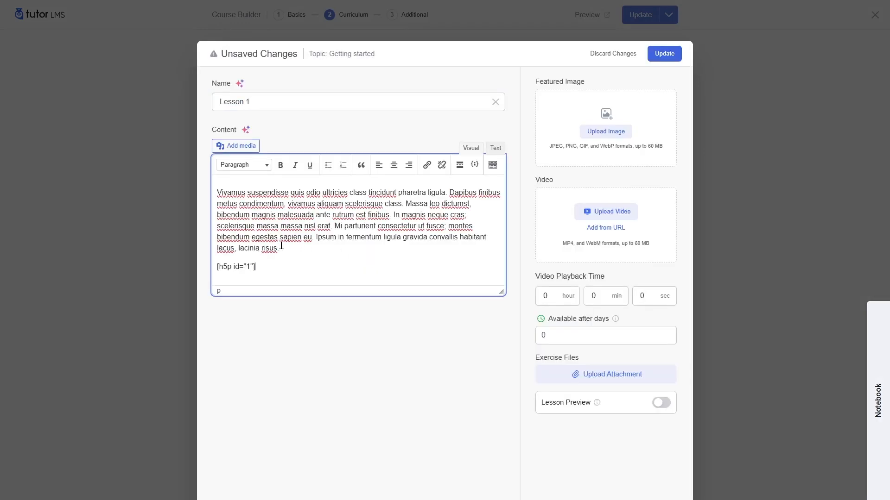
{"action": "left_click", "coordinate": [672, 52]}
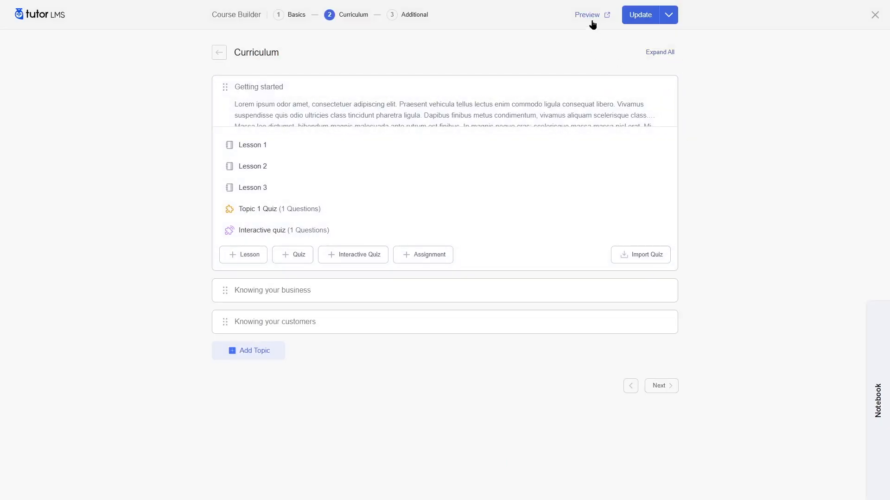
Preview the course, start learning, and turn the embedded water dialog card in Lesson 1 over and back.
{"action": "left_click", "coordinate": [592, 22]}
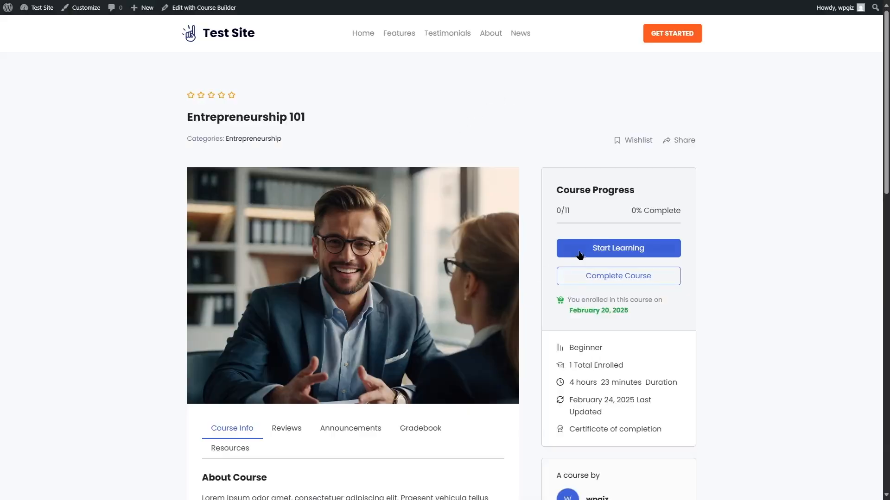
{"action": "left_click", "coordinate": [612, 250]}
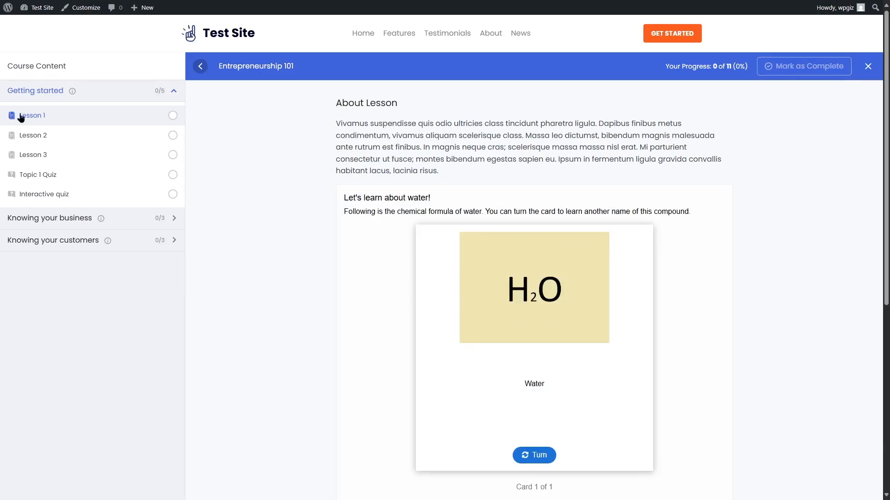
{"action": "scroll", "coordinate": [541, 262], "scroll_direction": "down", "scroll_amount": 3}
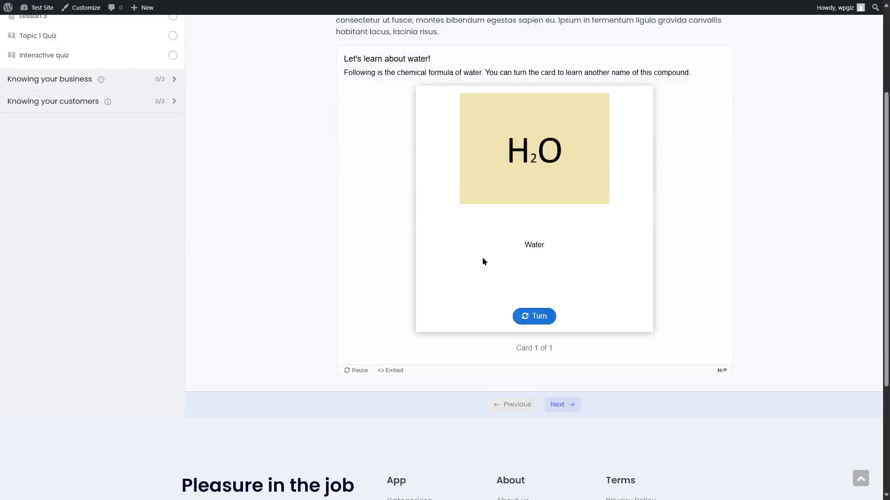
{"action": "scroll", "coordinate": [480, 254], "scroll_direction": "up", "scroll_amount": 2}
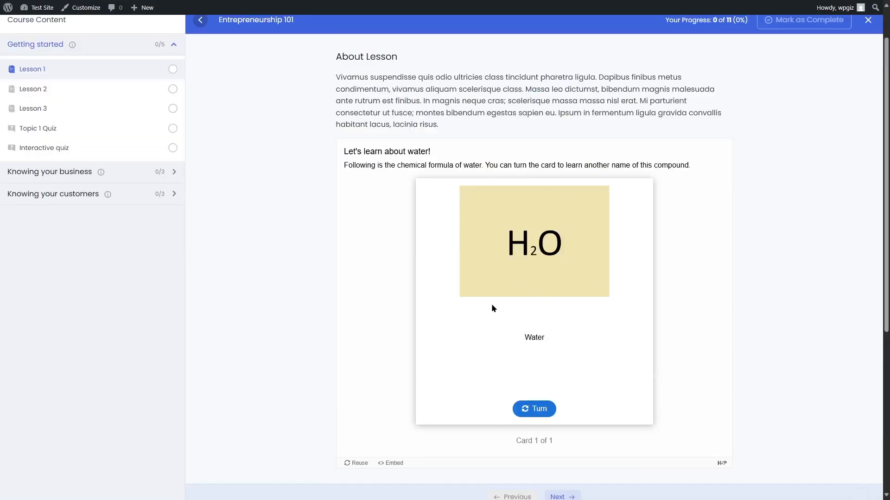
{"action": "left_click", "coordinate": [535, 409]}
{"action": "left_click", "coordinate": [537, 409]}
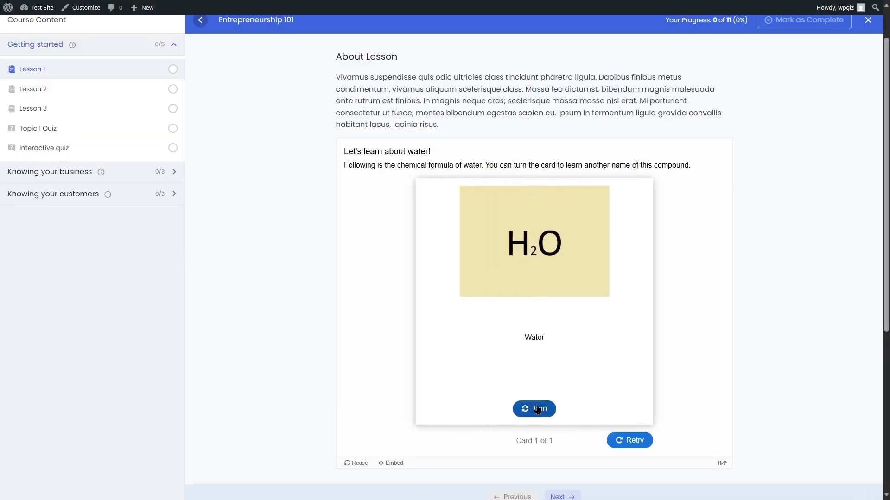
Start the Interactive quiz under Getting started and check the answer CSS on the web page styling flashcard.
{"action": "left_click", "coordinate": [47, 148]}
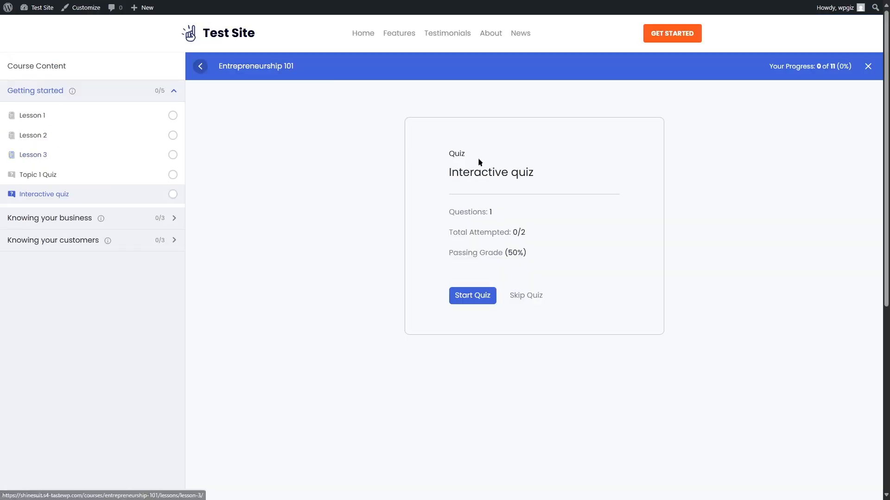
{"action": "left_click", "coordinate": [472, 297]}
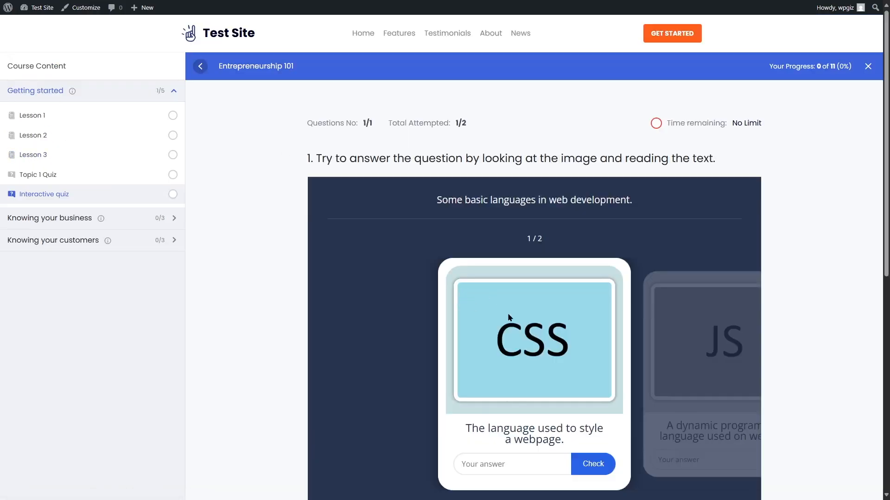
{"action": "scroll", "coordinate": [521, 385], "scroll_direction": "down", "scroll_amount": 2}
{"action": "left_click", "coordinate": [521, 379]}
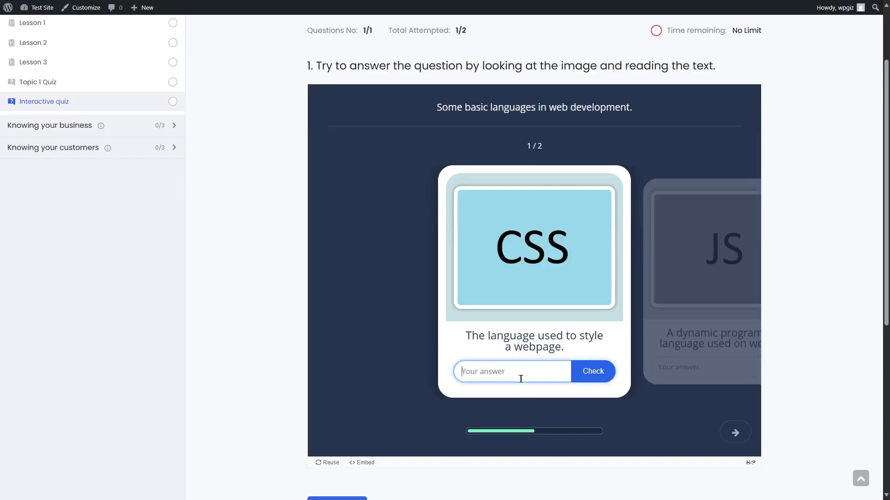
{"action": "type", "text": "CSS"}
{"action": "left_click", "coordinate": [595, 372]}
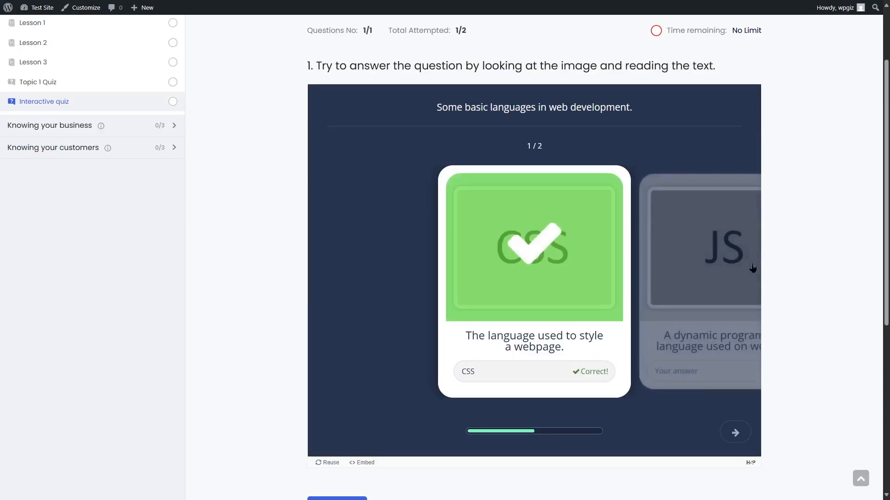
Go to the second flashcard and check the answer JavaScript for the dynamic programming language.
{"action": "left_click", "coordinate": [734, 432]}
{"action": "type", "text": "JavaScript"}
{"action": "left_click", "coordinate": [602, 368]}
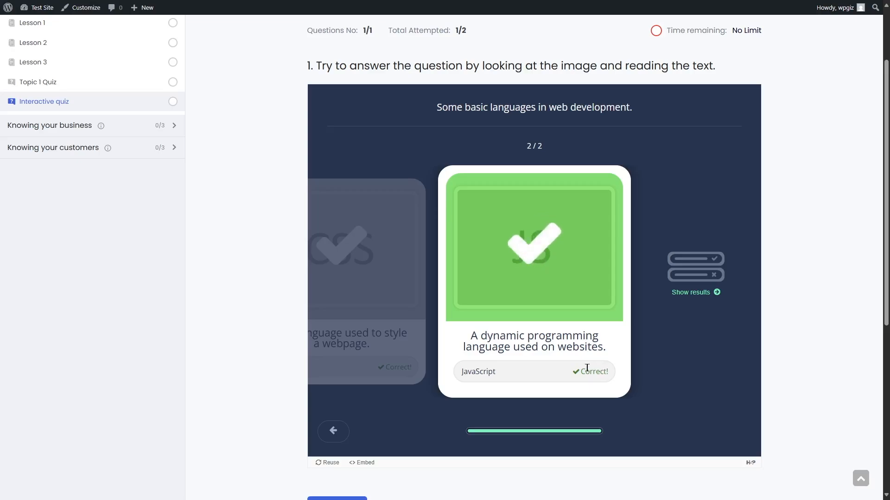
Show the flashcard results and submit the Interactive quiz.
{"action": "left_click", "coordinate": [711, 298]}
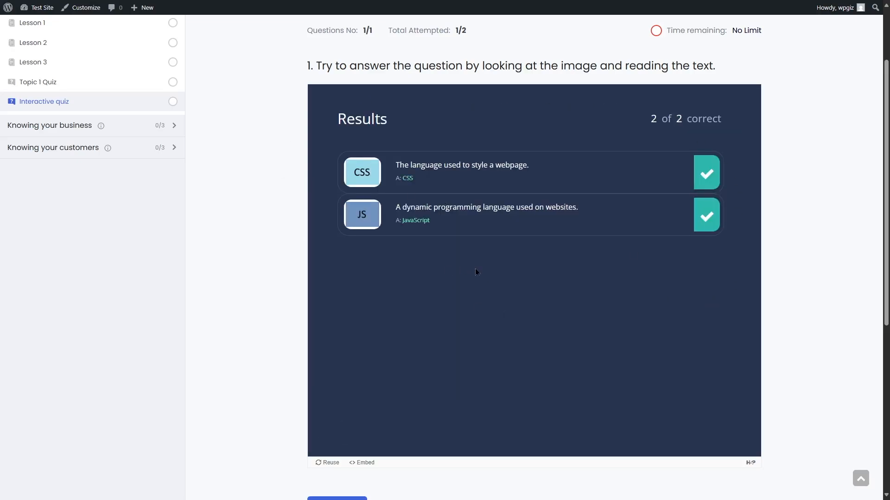
{"action": "scroll", "coordinate": [482, 271], "scroll_direction": "down", "scroll_amount": 3}
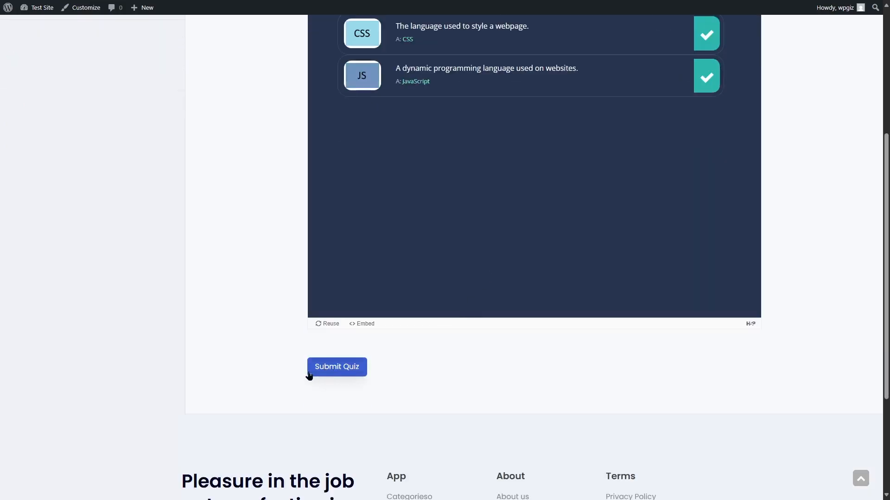
{"action": "left_click", "coordinate": [348, 372]}
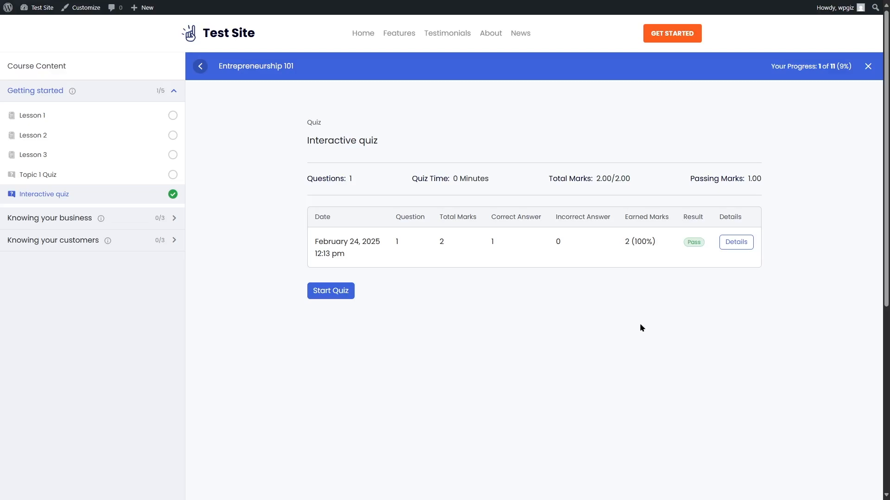
Return to the WordPress dashboard and open the Tutor LMS Pro quiz attempts list.
{"action": "mouse_move", "coordinate": [42, 8]}
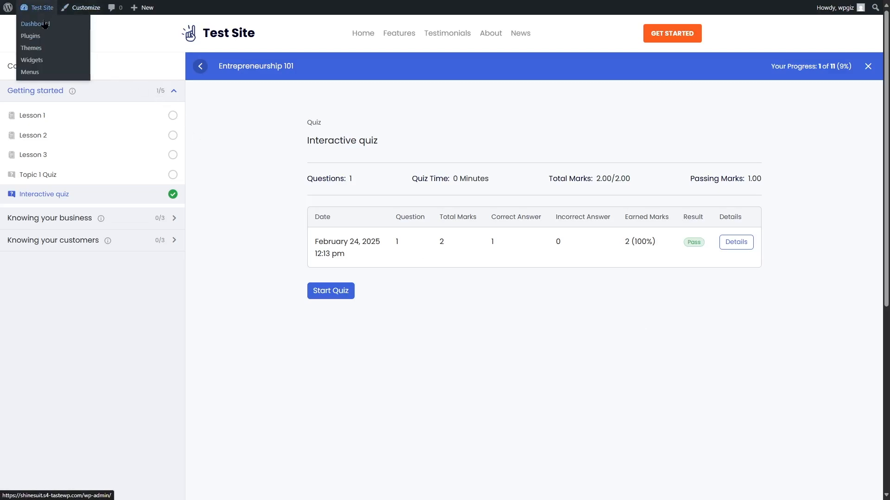
{"action": "left_click", "coordinate": [45, 25]}
{"action": "mouse_move", "coordinate": [37, 77]}
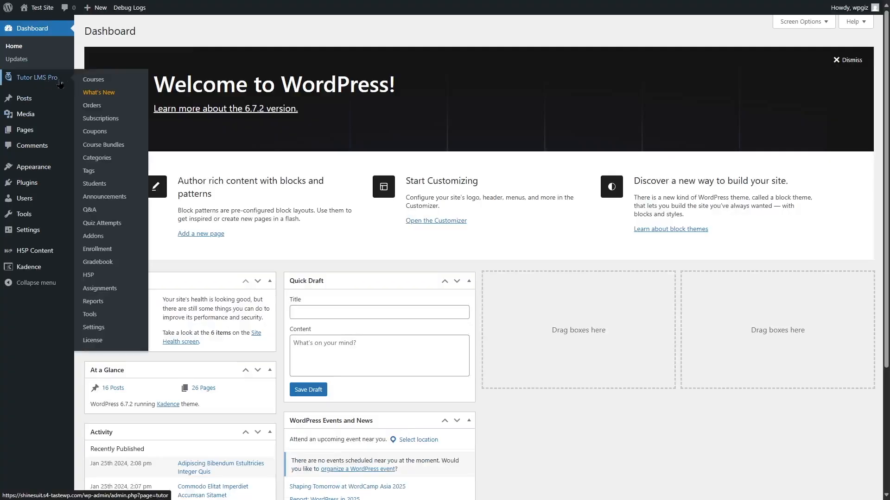
{"action": "left_click", "coordinate": [104, 225]}
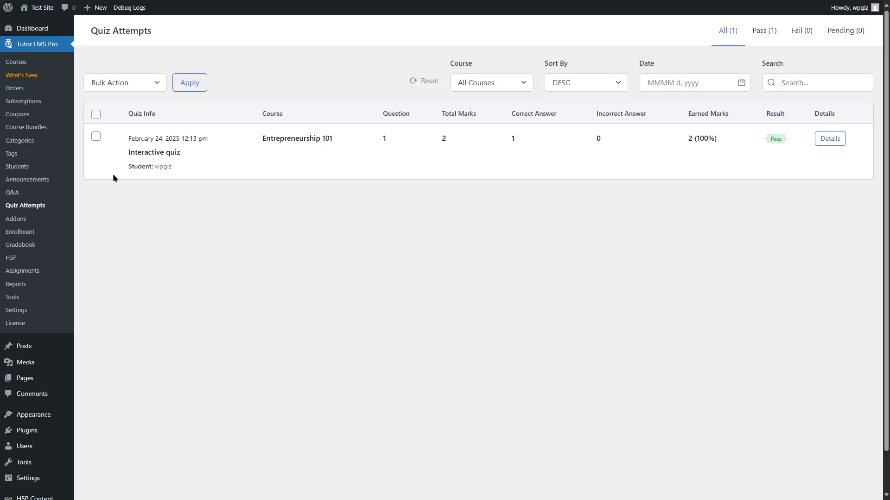
Open Tutor LMS Pro's H5P analytics and look through the overview's statistics and experience graph.
{"action": "left_click", "coordinate": [27, 260]}
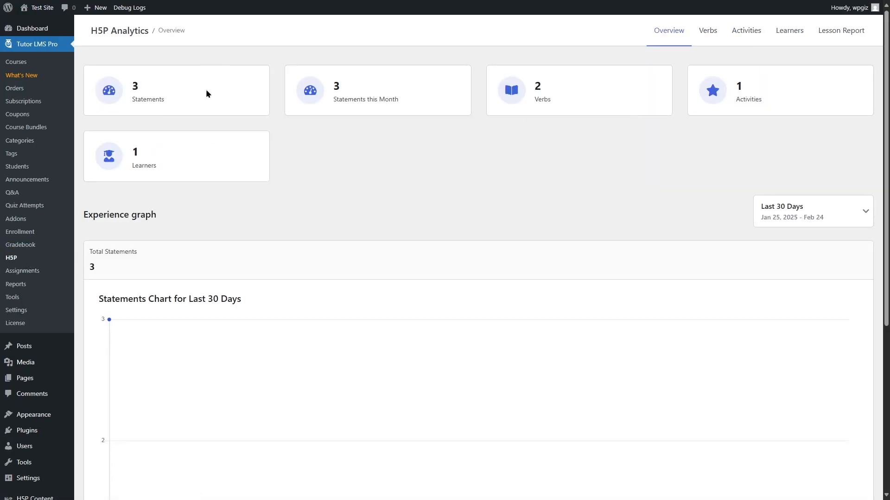
{"action": "scroll", "coordinate": [260, 310], "scroll_direction": "down", "scroll_amount": 4}
{"action": "scroll", "coordinate": [261, 312], "scroll_direction": "up", "scroll_amount": 3}
{"action": "scroll", "coordinate": [260, 312], "scroll_direction": "up", "scroll_amount": 1}
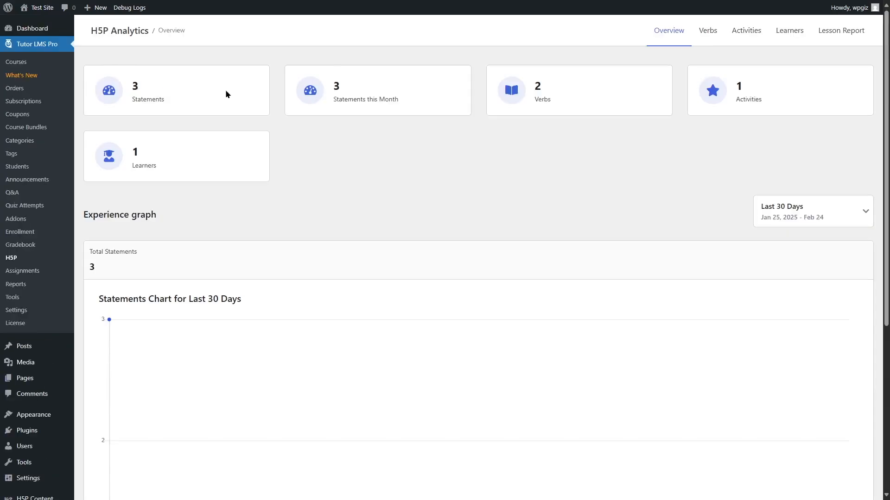